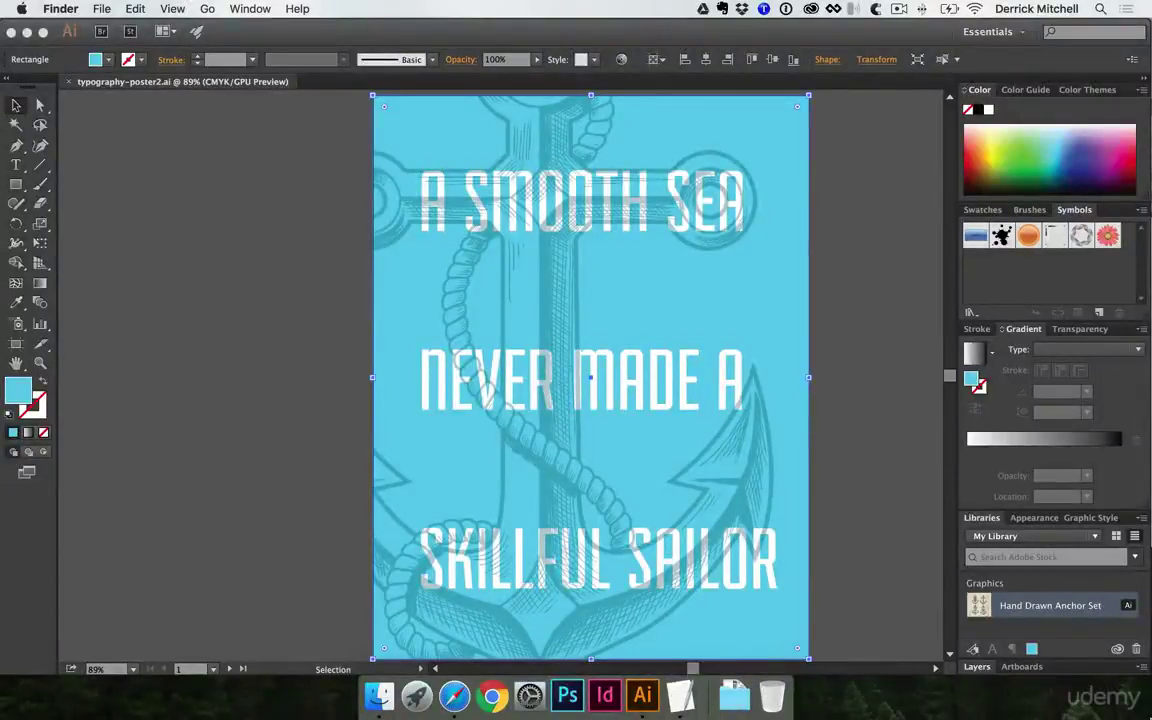
- Pan and zoom out across the poster artboards to bring the cyan anchor poster into view
{"action": "left_click", "coordinate": [864, 462]}
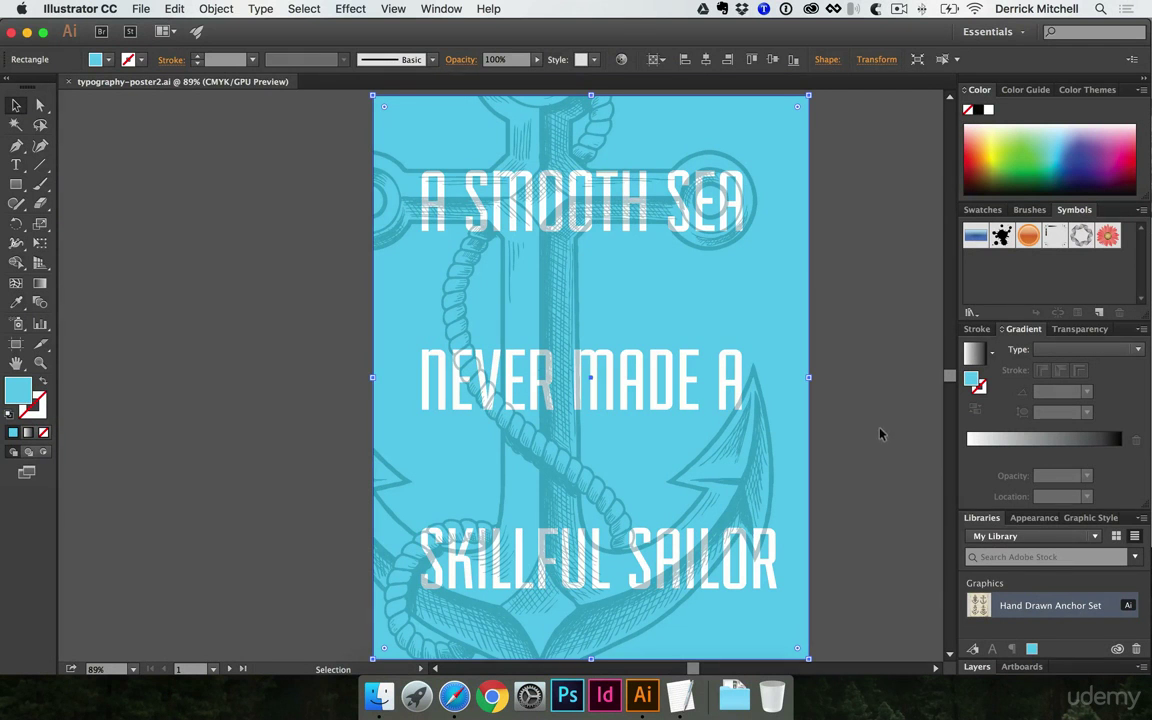
{"action": "scroll", "coordinate": [892, 419], "scroll_direction": "right", "scroll_amount": 10}
{"action": "left_click_drag", "start_coordinate": [810, 380], "coordinate": [651, 370]}
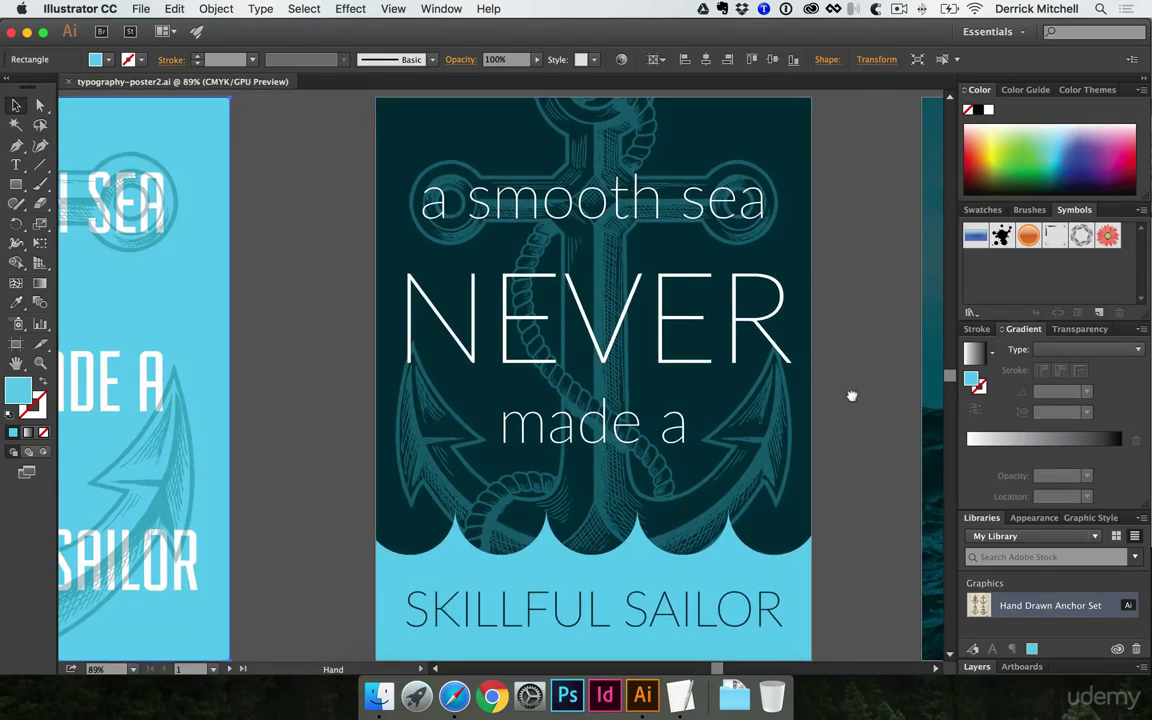
{"action": "scroll", "coordinate": [851, 396], "scroll_direction": "right", "scroll_amount": 15}
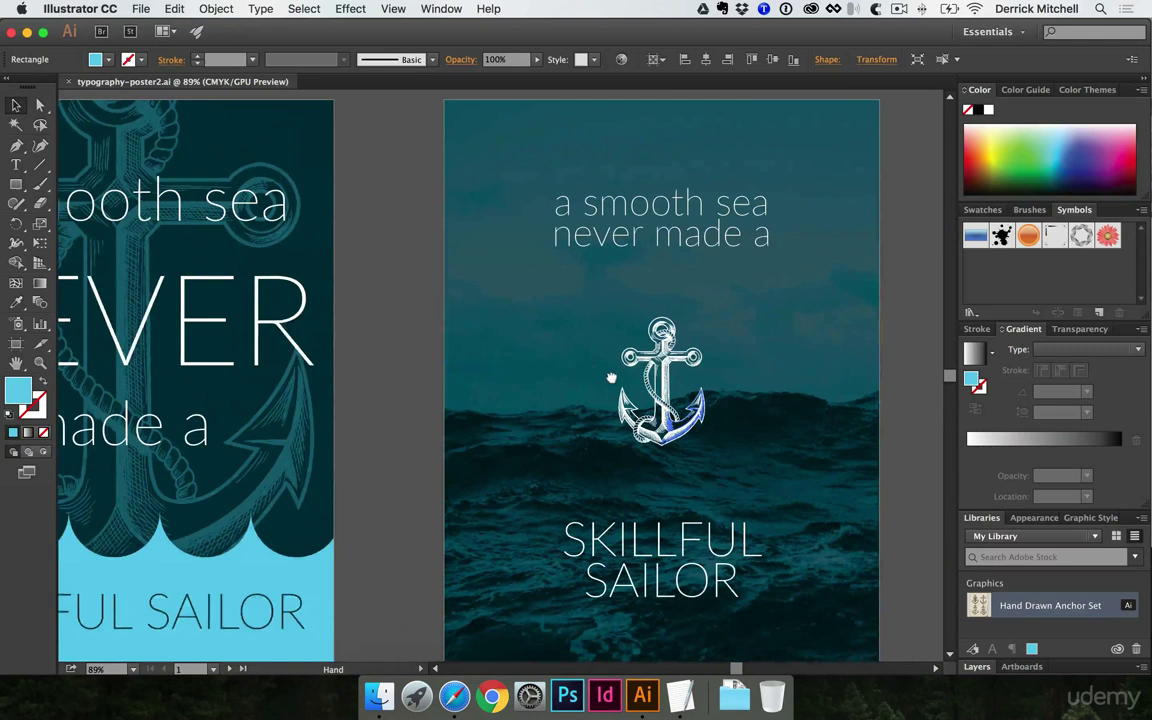
{"action": "scroll", "coordinate": [830, 378], "scroll_direction": "right", "scroll_amount": 12}
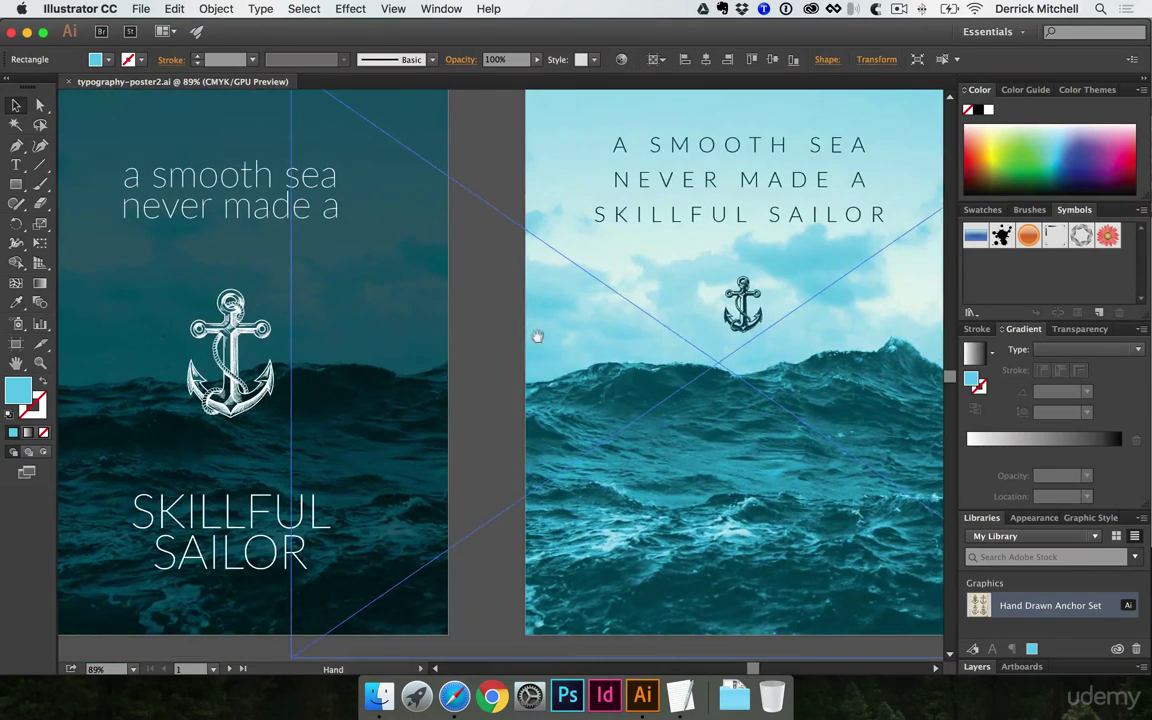
{"action": "scroll", "coordinate": [828, 342], "scroll_direction": "right", "scroll_amount": 2}
{"action": "left_click", "coordinate": [864, 347]}
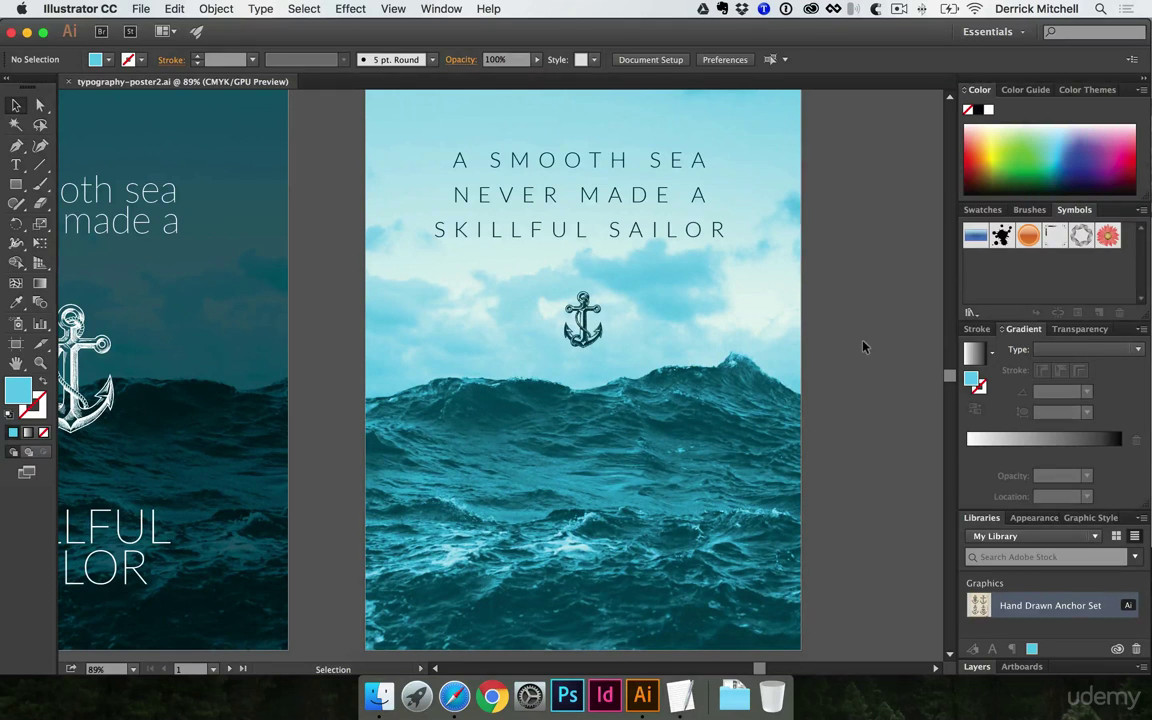
{"action": "key", "text": "super+minus"}
{"action": "left_click_drag", "start_coordinate": [592, 361], "coordinate": [743, 340]}
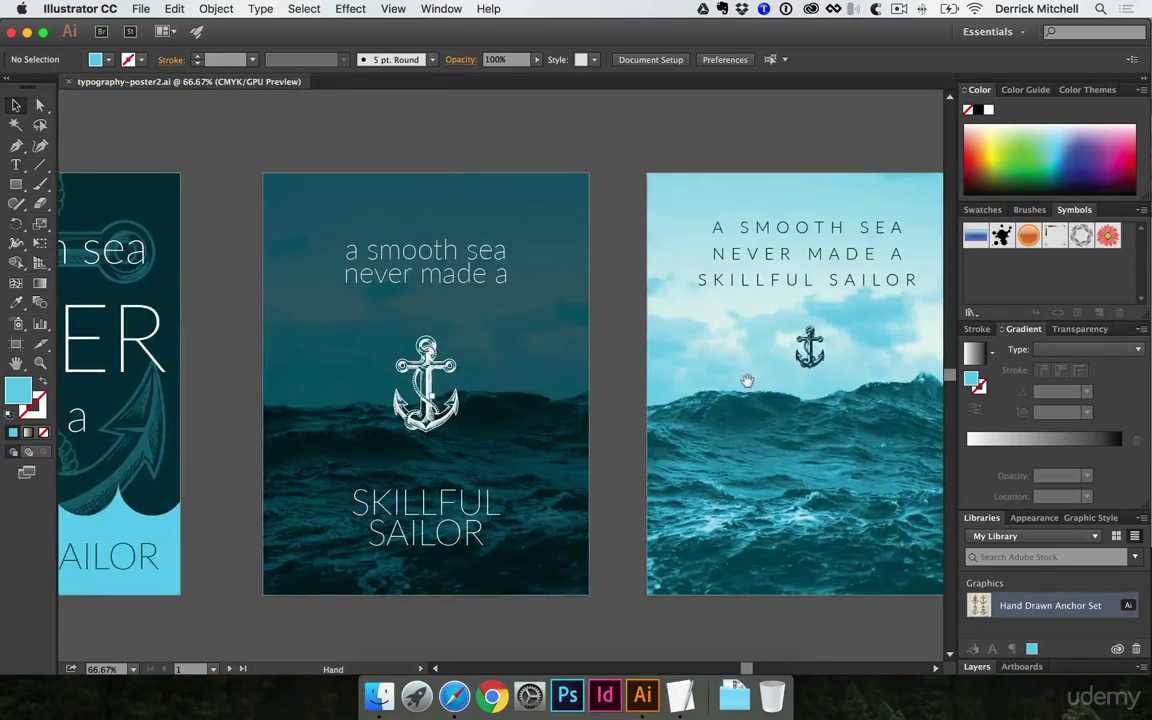
{"action": "left_click_drag", "start_coordinate": [360, 330], "coordinate": [673, 343]}
{"action": "left_click_drag", "start_coordinate": [437, 330], "coordinate": [756, 326]}
{"action": "left_click_drag", "start_coordinate": [367, 322], "coordinate": [777, 341]}
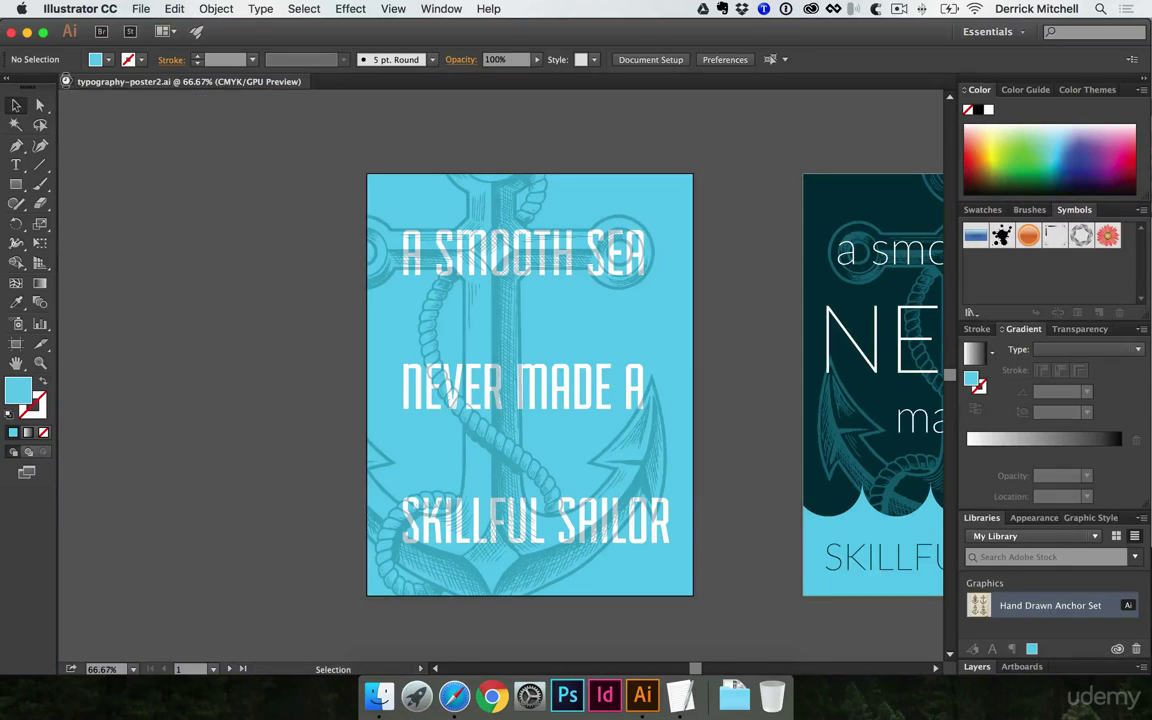
- Close typography-poster2.ai and create a new Letter-size document from the presets
{"action": "left_click", "coordinate": [67, 81]}
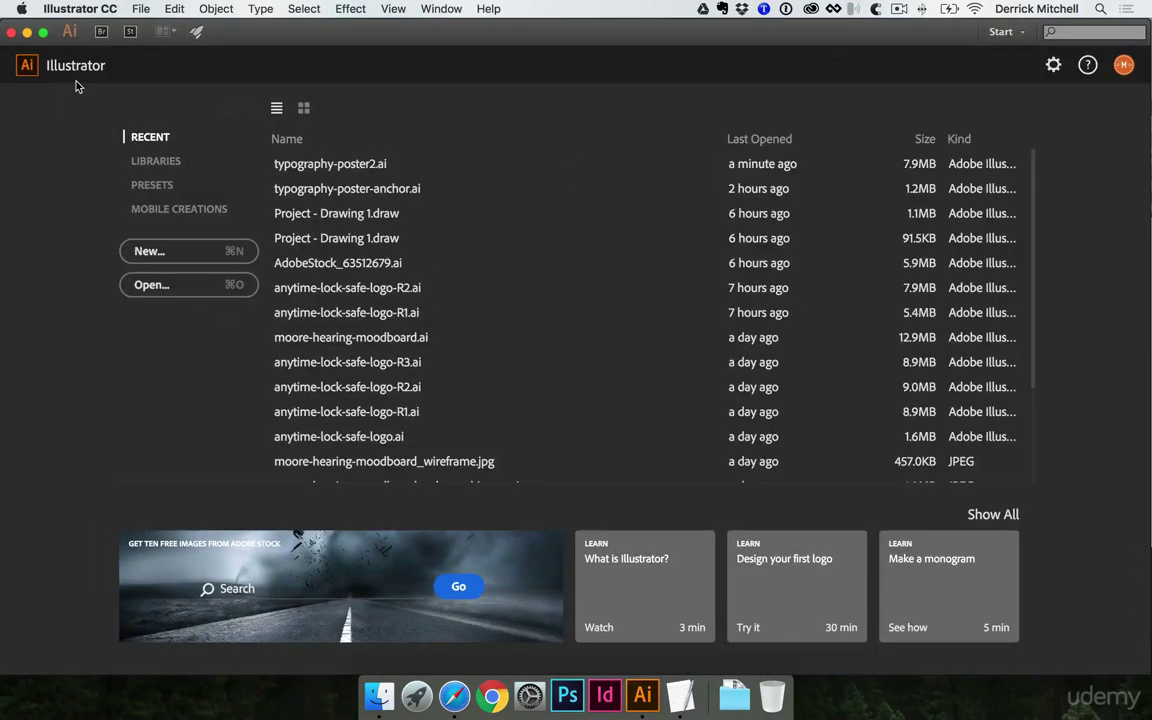
{"action": "left_click", "coordinate": [153, 186]}
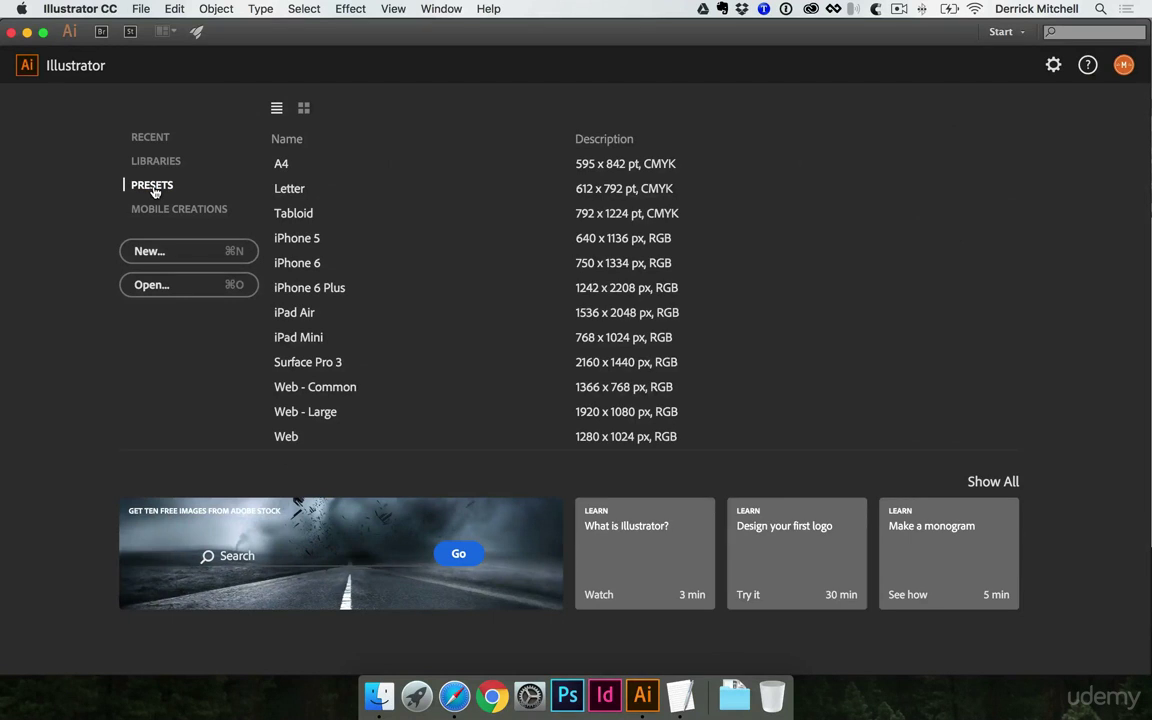
{"action": "left_click", "coordinate": [286, 191]}
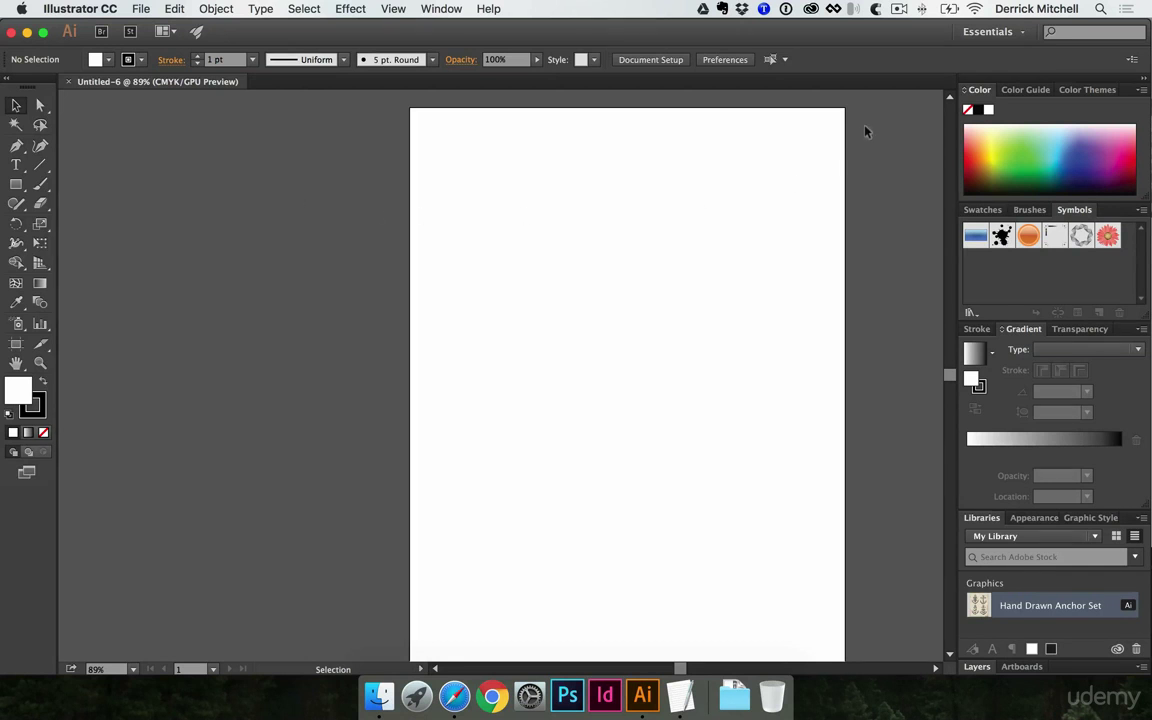
- Reset the Essentials workspace, close the Libraries panel, and peek at the Rectangle tool's flyout
{"action": "left_click", "coordinate": [1009, 36]}
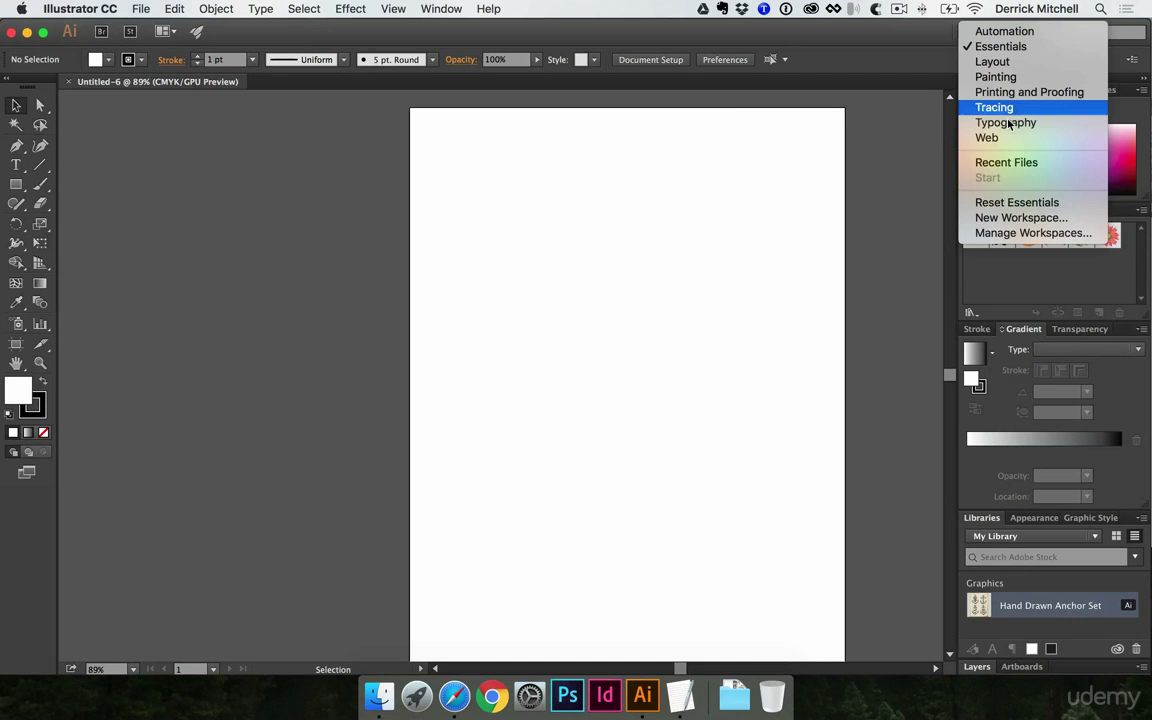
{"action": "left_click", "coordinate": [992, 202]}
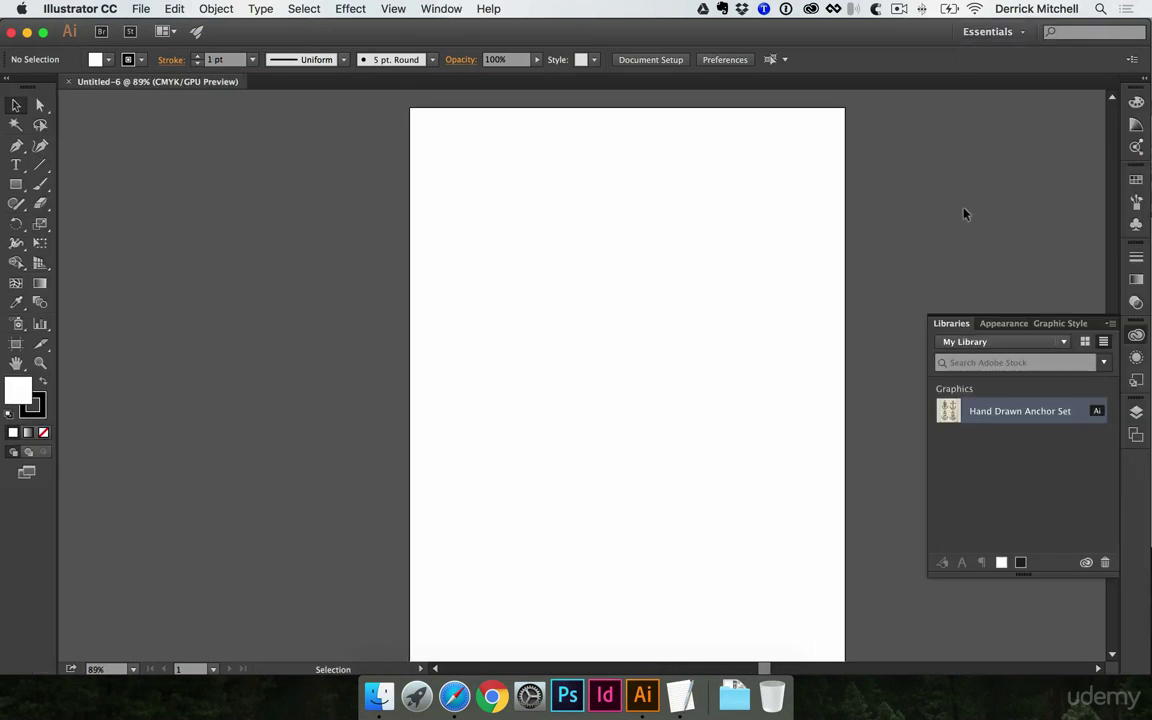
{"action": "left_click", "coordinate": [1146, 84]}
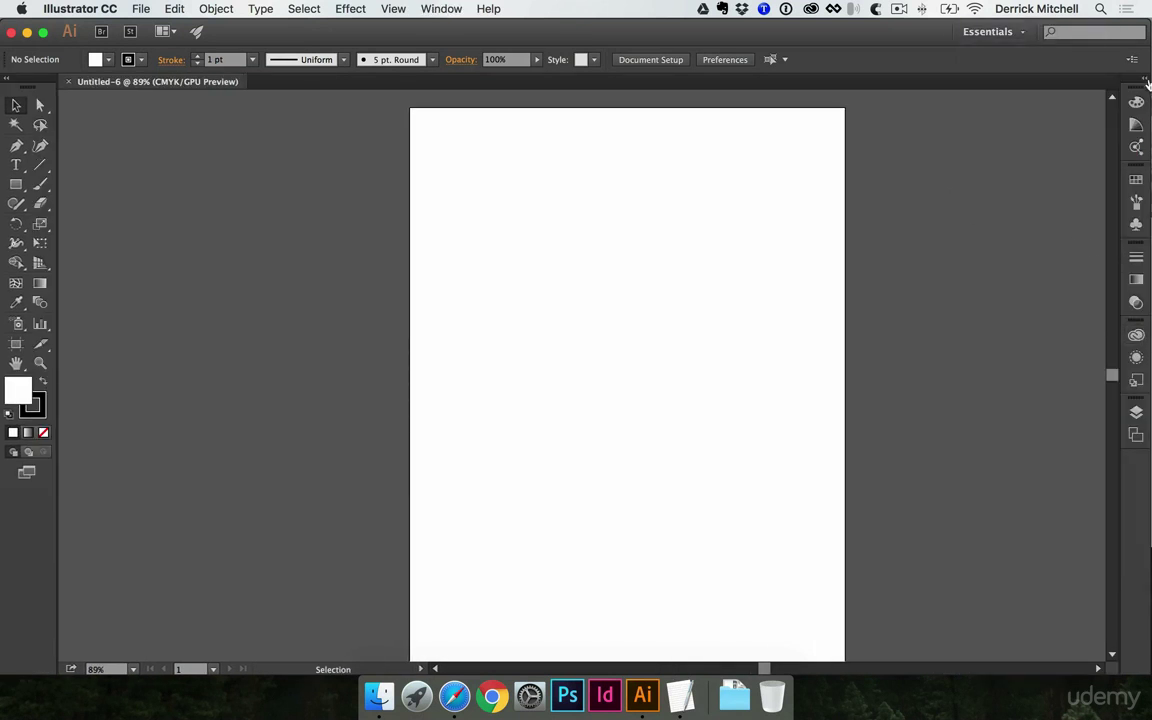
{"action": "left_click", "coordinate": [17, 186]}
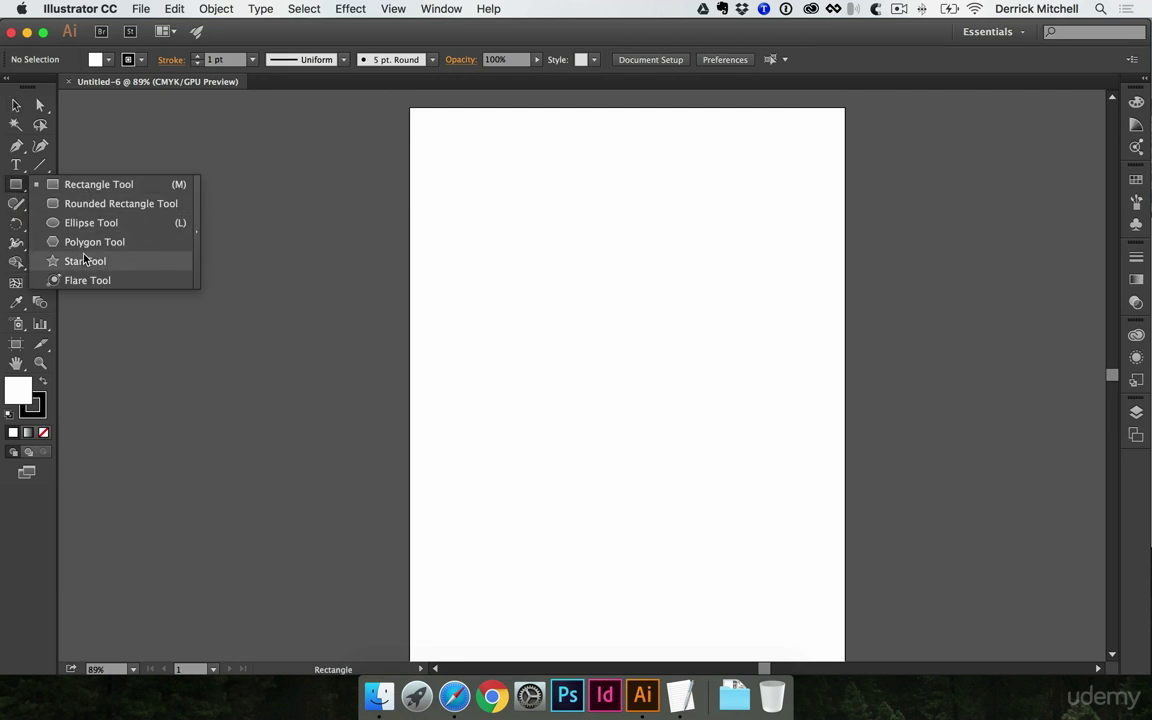
{"action": "left_click", "coordinate": [14, 105]}
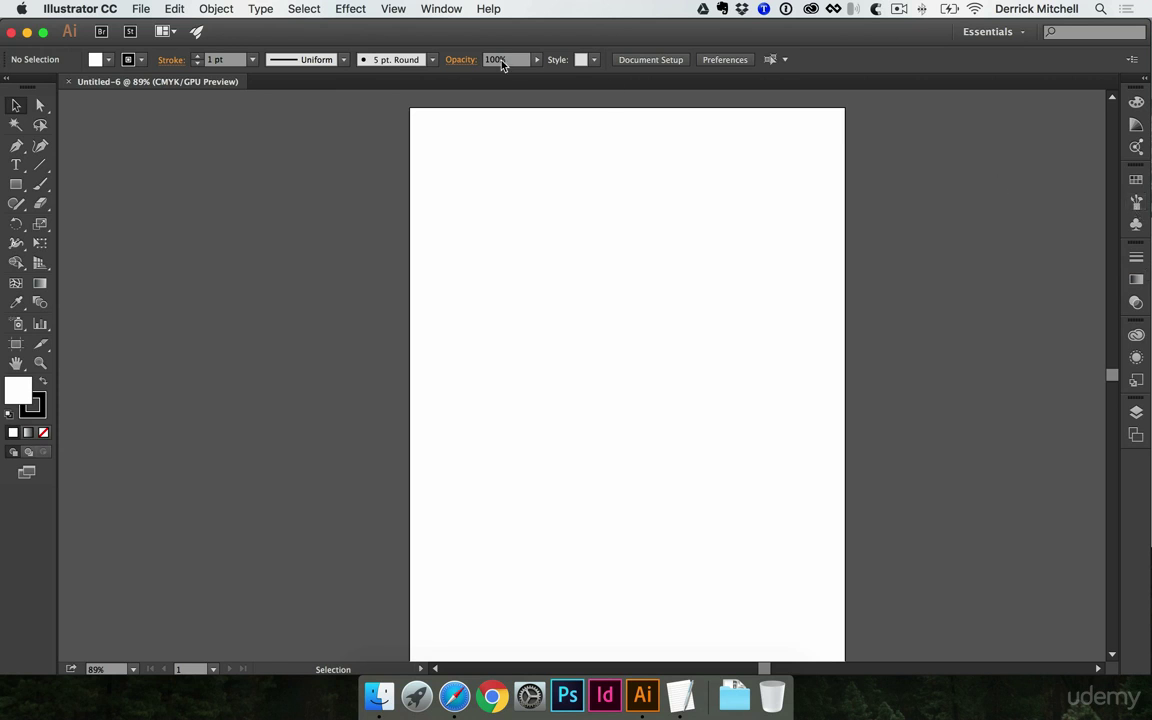
{"action": "left_click", "coordinate": [441, 9]}
{"action": "mouse_move", "coordinate": [455, 80]}
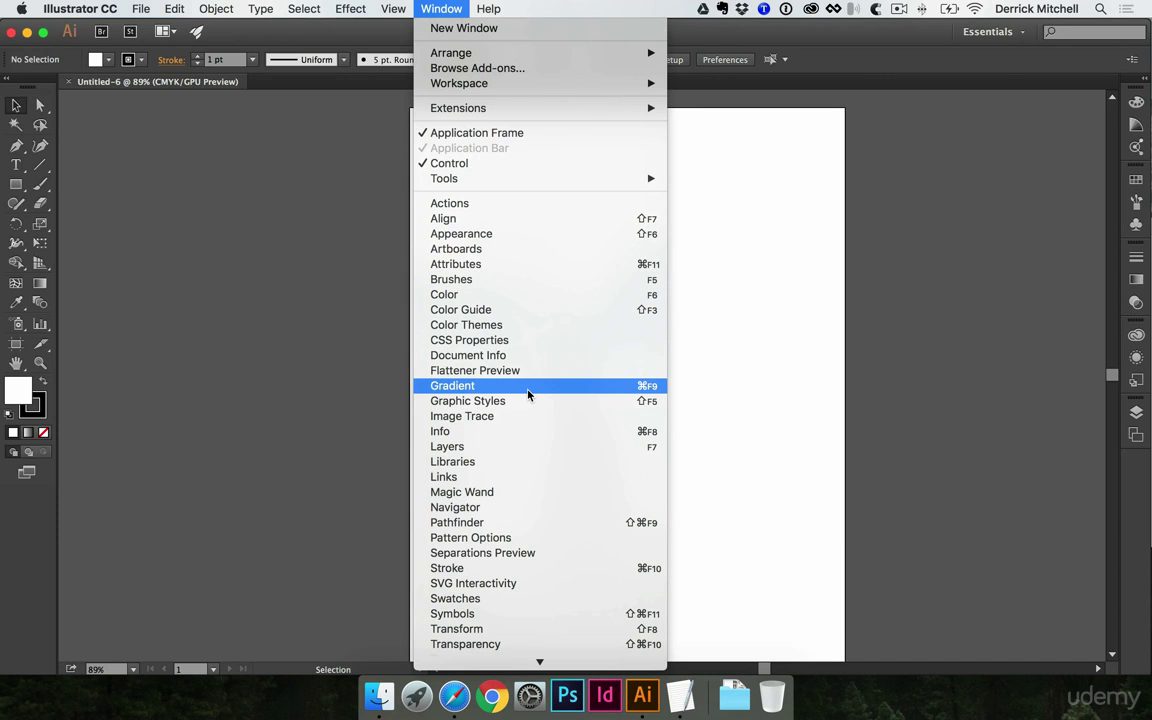
{"action": "left_click", "coordinate": [810, 307]}
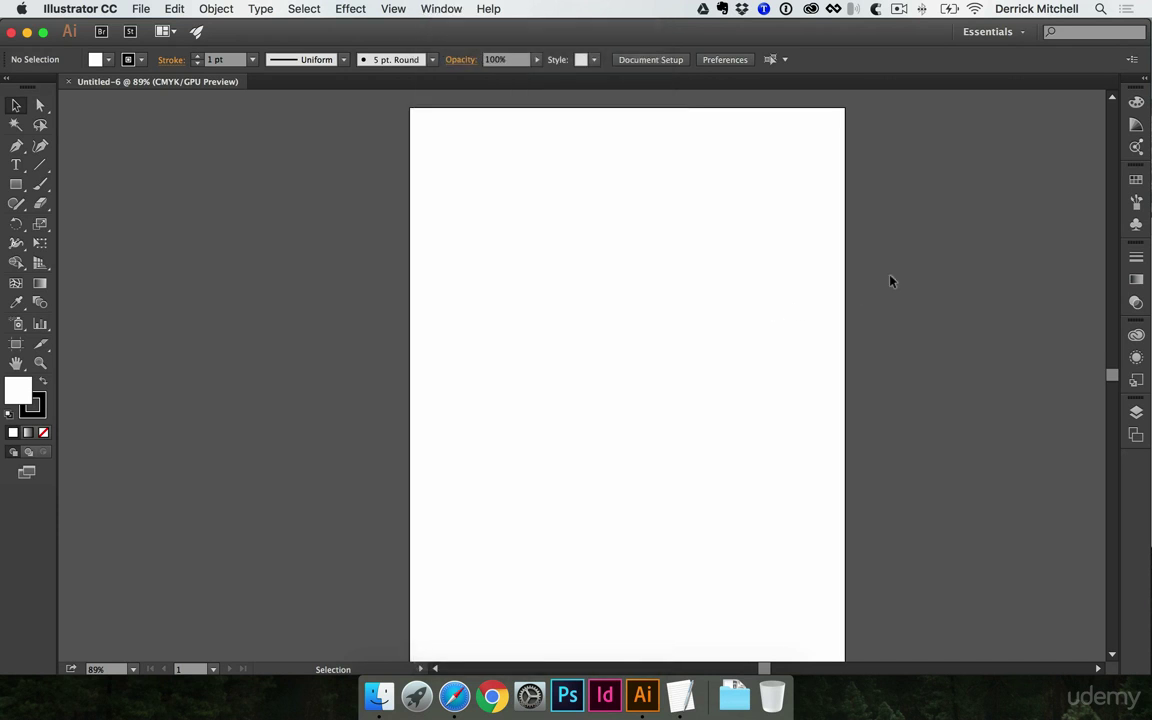
- Expand the docked panels to full size, collapse them to icons, then expand them again
{"action": "left_click", "coordinate": [1146, 84]}
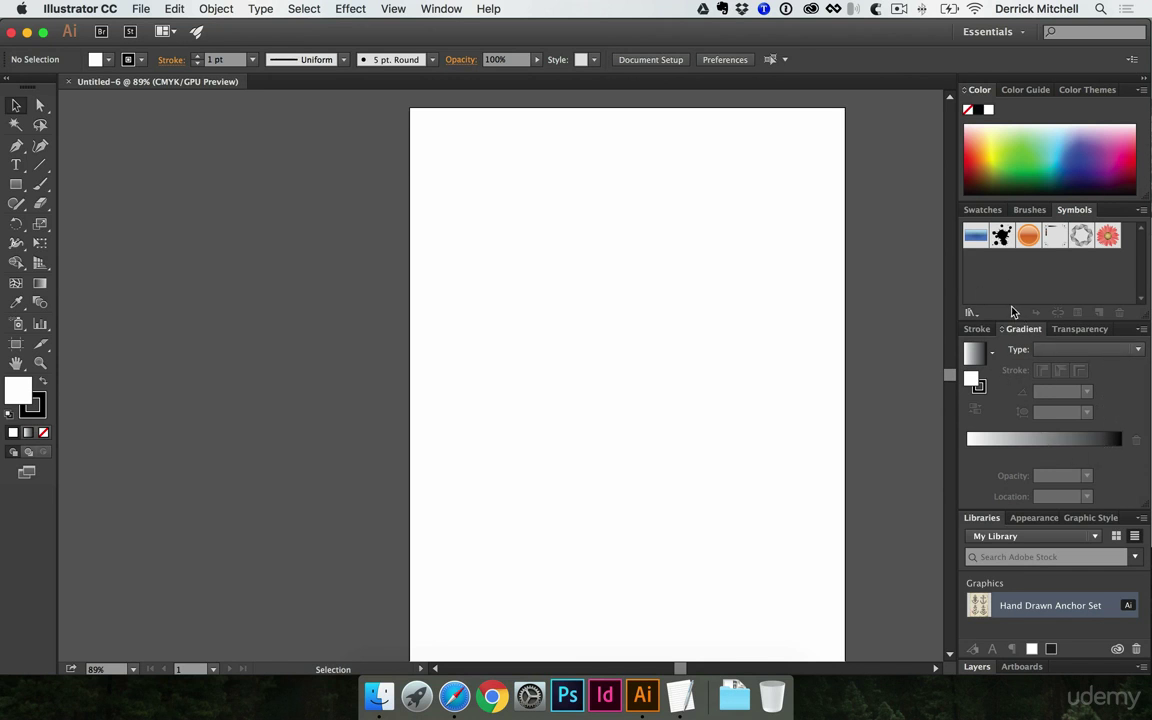
{"action": "left_click", "coordinate": [1146, 86]}
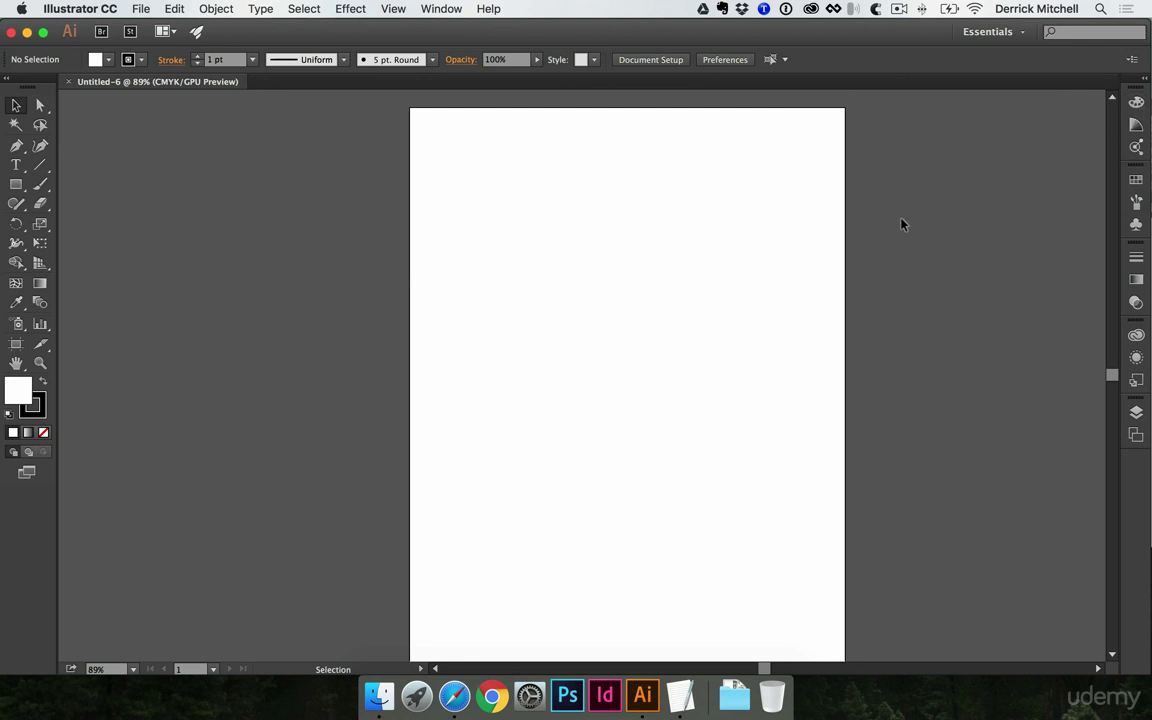
{"action": "left_click", "coordinate": [1145, 80]}
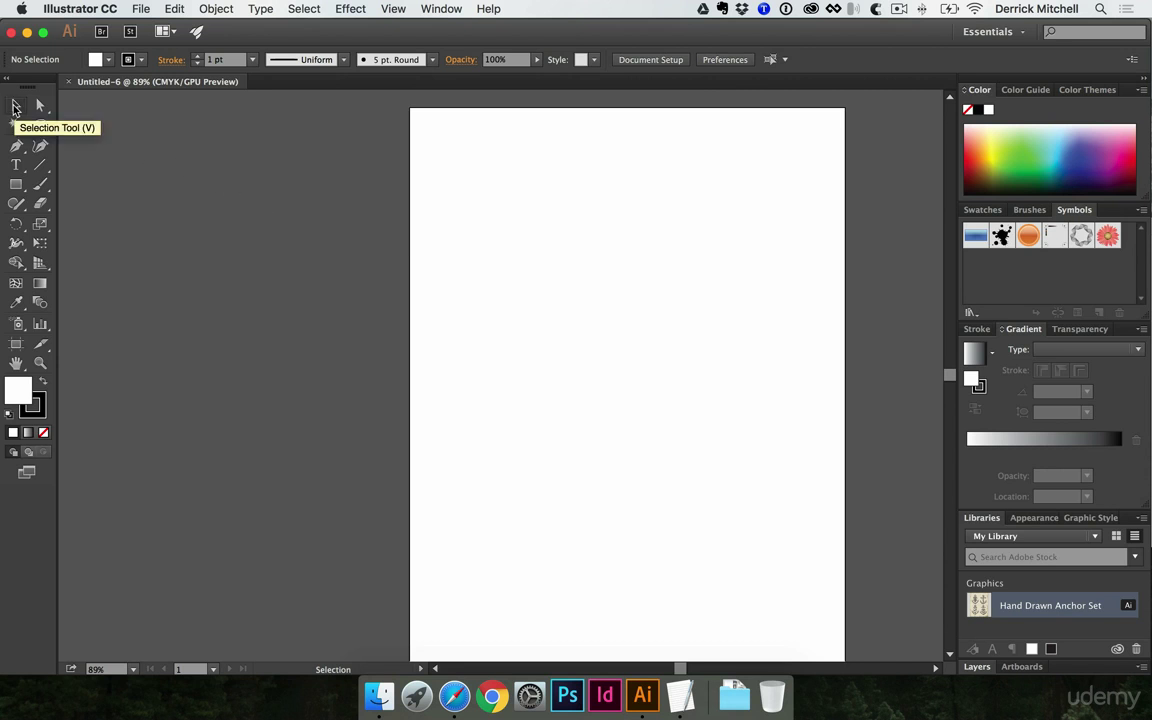
- Draw an olive green rectangle and add a purple copy of it on the page
{"action": "key", "text": "m"}
{"action": "left_click_drag", "start_coordinate": [125, 131], "coordinate": [319, 283]}
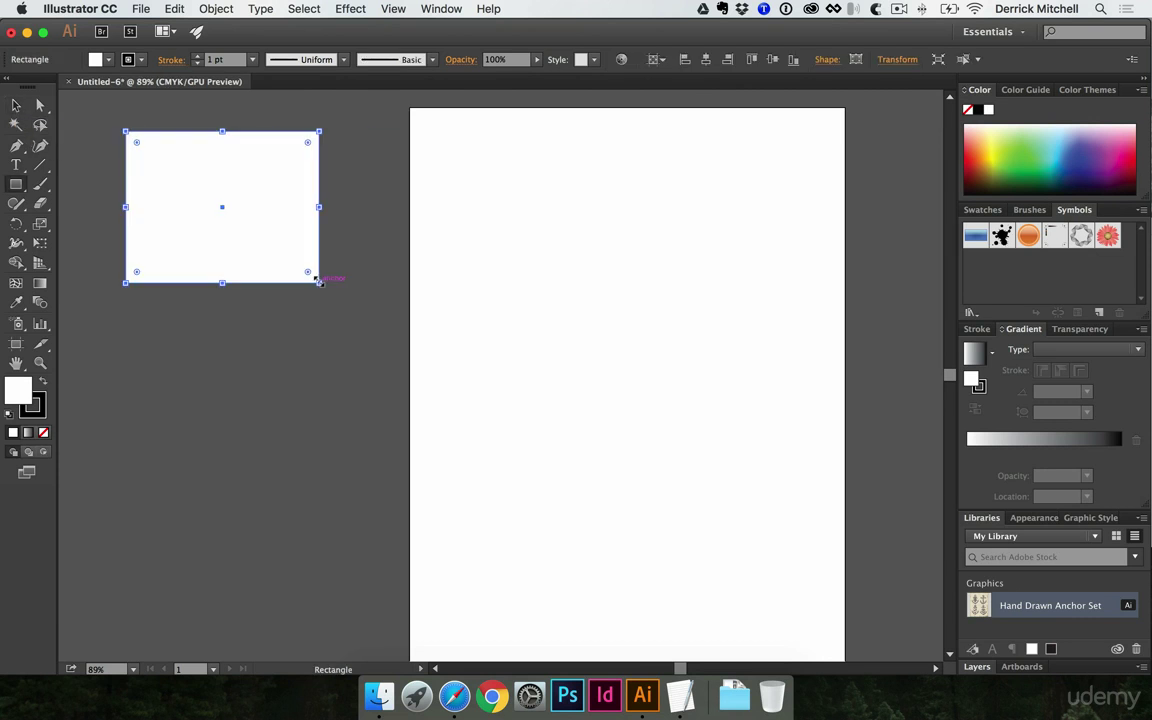
{"action": "key", "text": "v"}
{"action": "left_click", "coordinate": [1000, 190]}
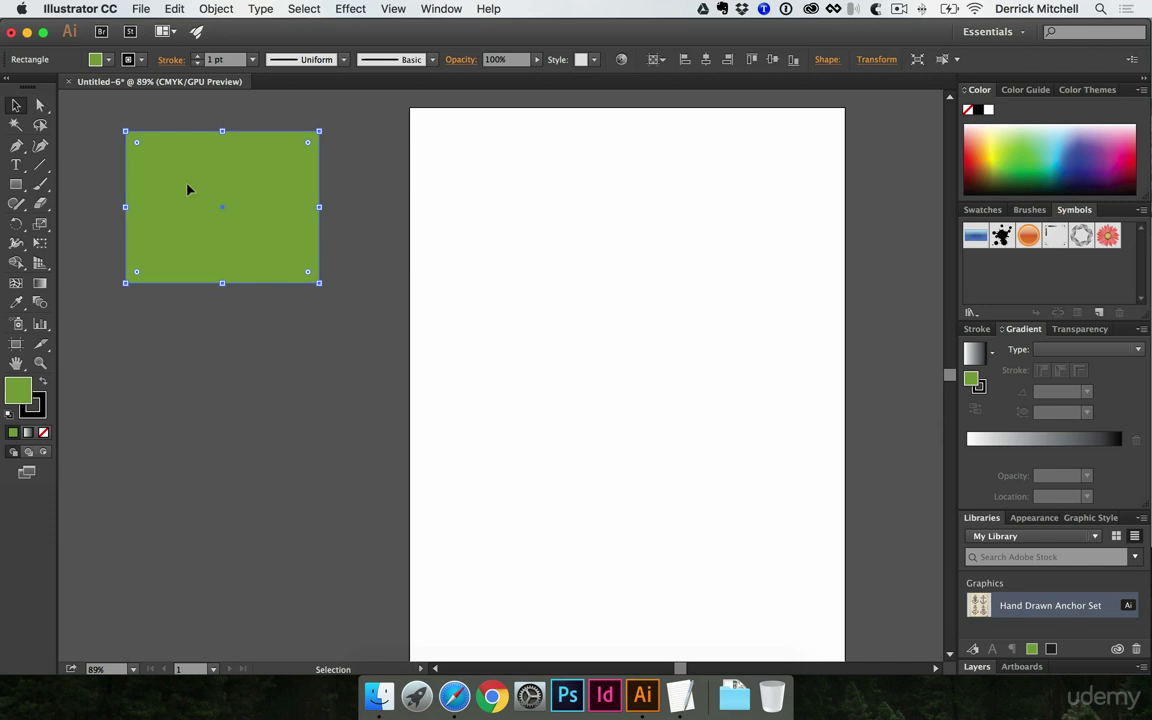
{"action": "left_click_drag", "start_coordinate": [187, 165], "coordinate": [331, 192]}
{"action": "left_click_drag", "start_coordinate": [336, 237], "coordinate": [571, 442]}
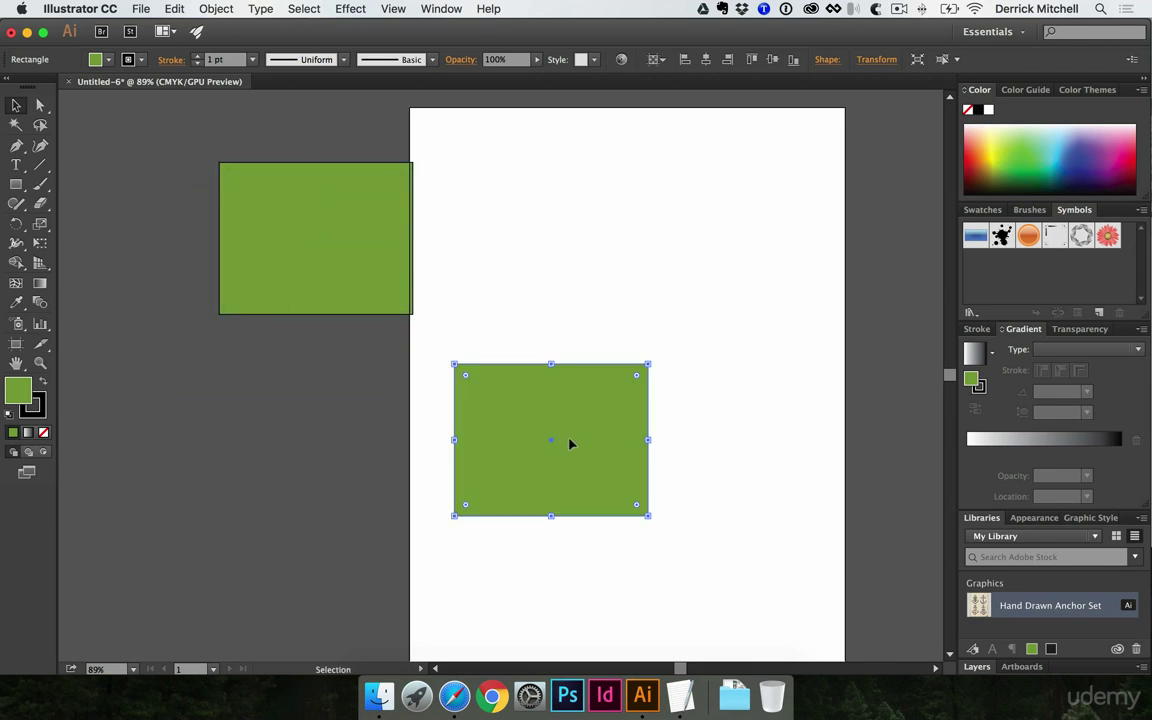
{"action": "left_click", "coordinate": [985, 135]}
- Stack the purple rectangle over the green one and move both off the artboard's left side
{"action": "left_click_drag", "start_coordinate": [539, 402], "coordinate": [309, 390]}
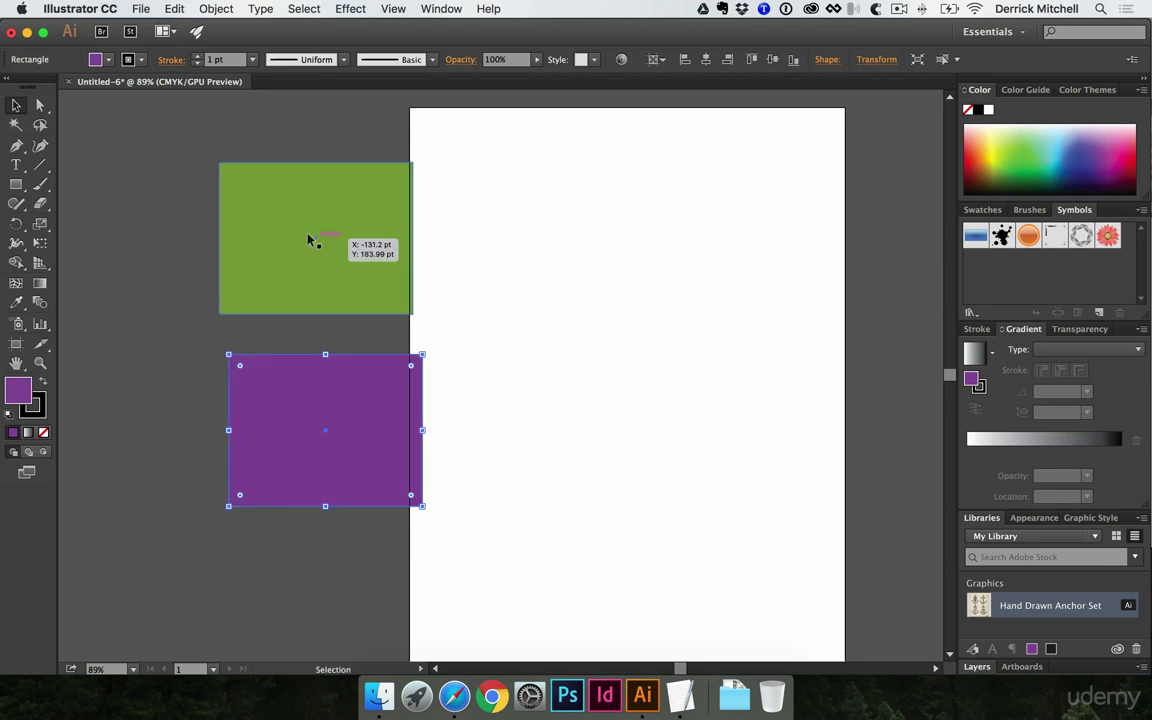
{"action": "left_click_drag", "start_coordinate": [309, 239], "coordinate": [502, 247]}
{"action": "left_click_drag", "start_coordinate": [298, 453], "coordinate": [391, 322]}
{"action": "left_click", "coordinate": [555, 291], "text": "shift"}
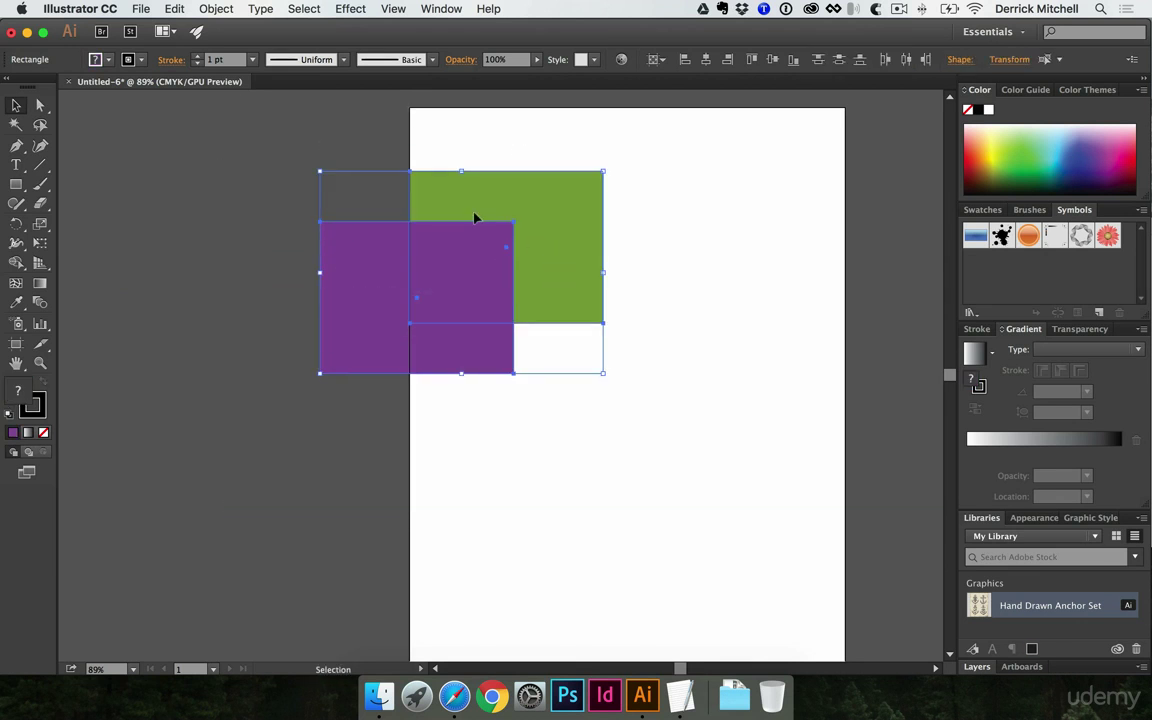
{"action": "left_click_drag", "start_coordinate": [260, 147], "coordinate": [591, 329]}
{"action": "left_click_drag", "start_coordinate": [538, 266], "coordinate": [321, 228]}
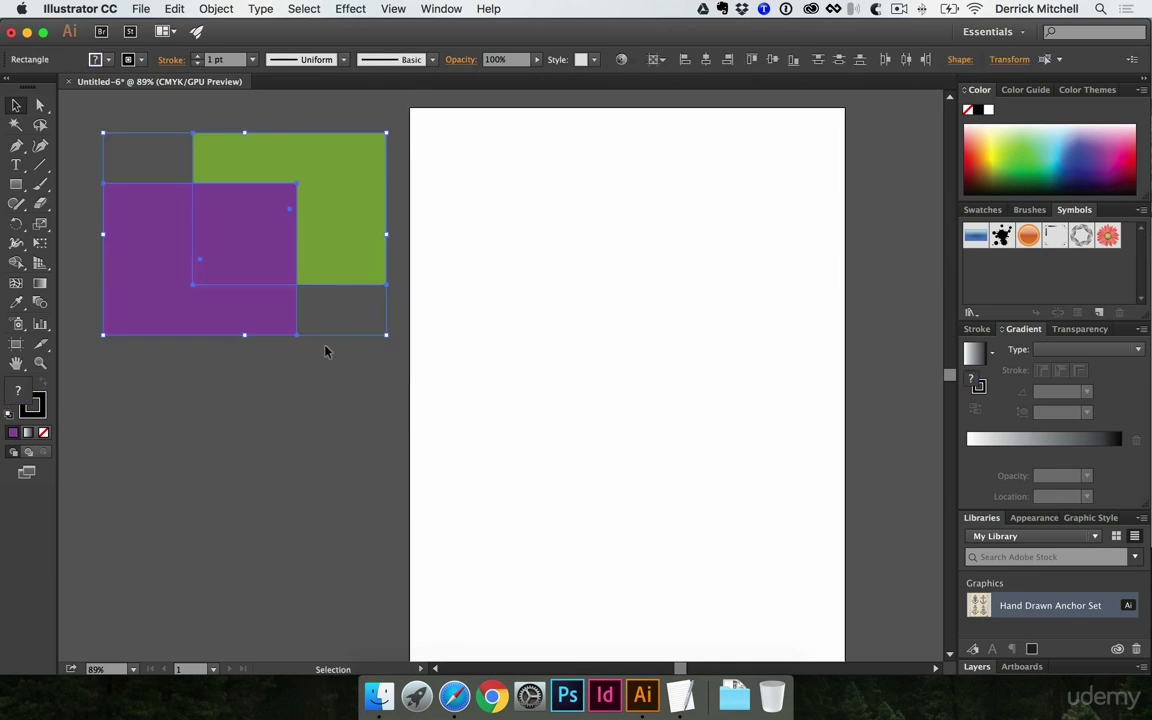
- Deselect, then marquee-select both rectangles again with the Selection tool
{"action": "left_click", "coordinate": [274, 393]}
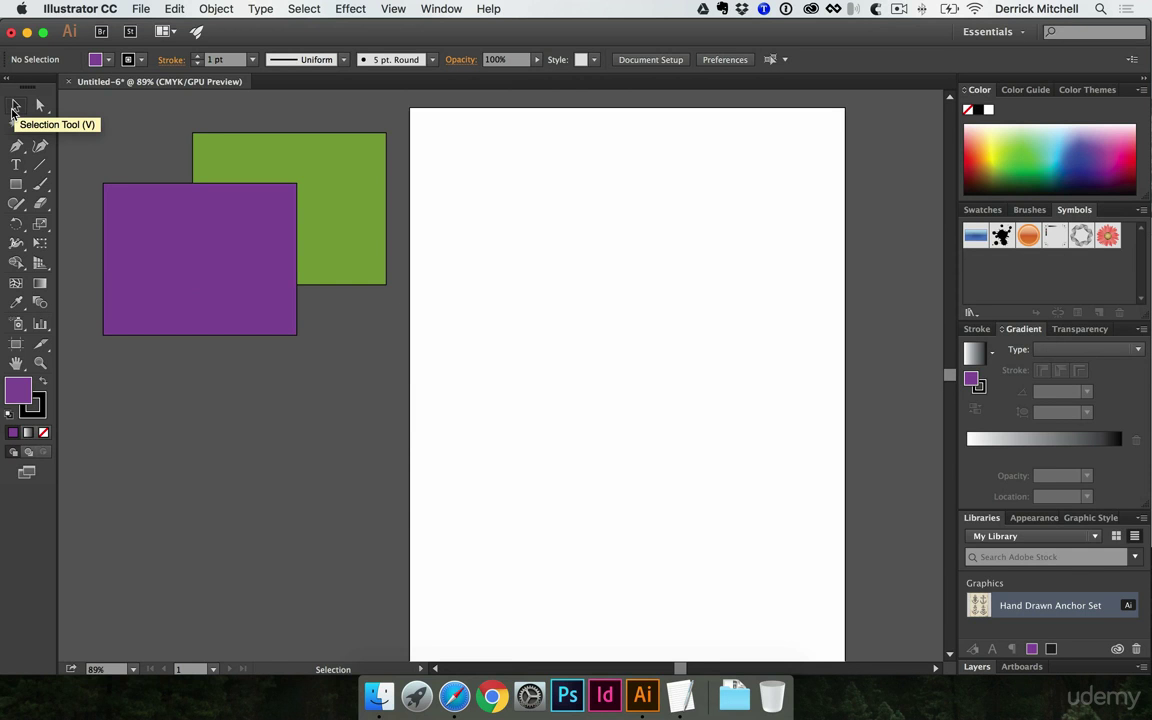
{"action": "left_click", "coordinate": [14, 108]}
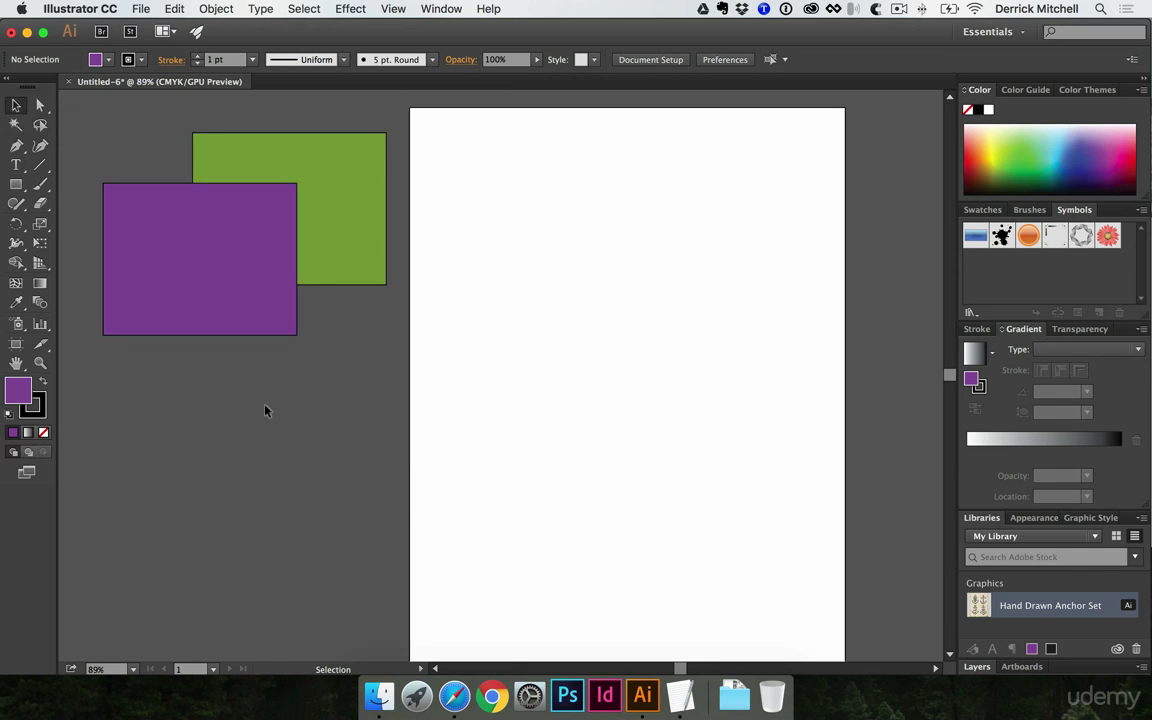
{"action": "left_click", "coordinate": [218, 295]}
{"action": "left_click_drag", "start_coordinate": [155, 158], "coordinate": [360, 392]}
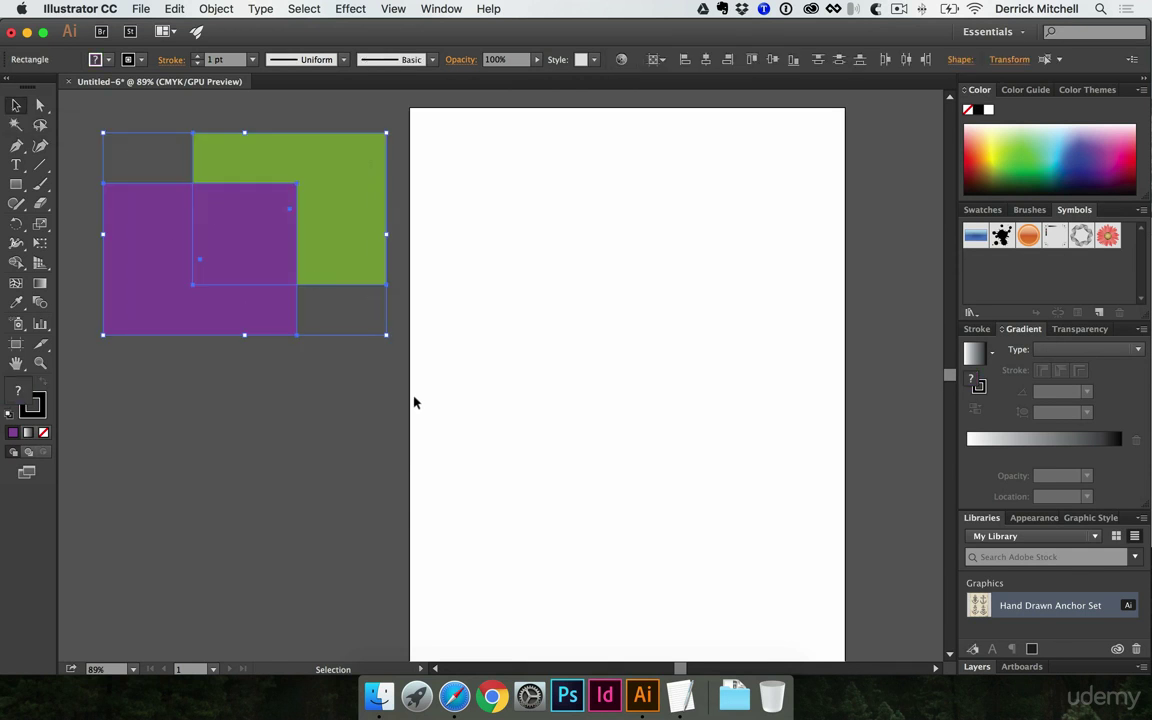
- Deselect the rectangles and pan the canvas with the Hand tool
{"action": "left_click", "coordinate": [303, 435]}
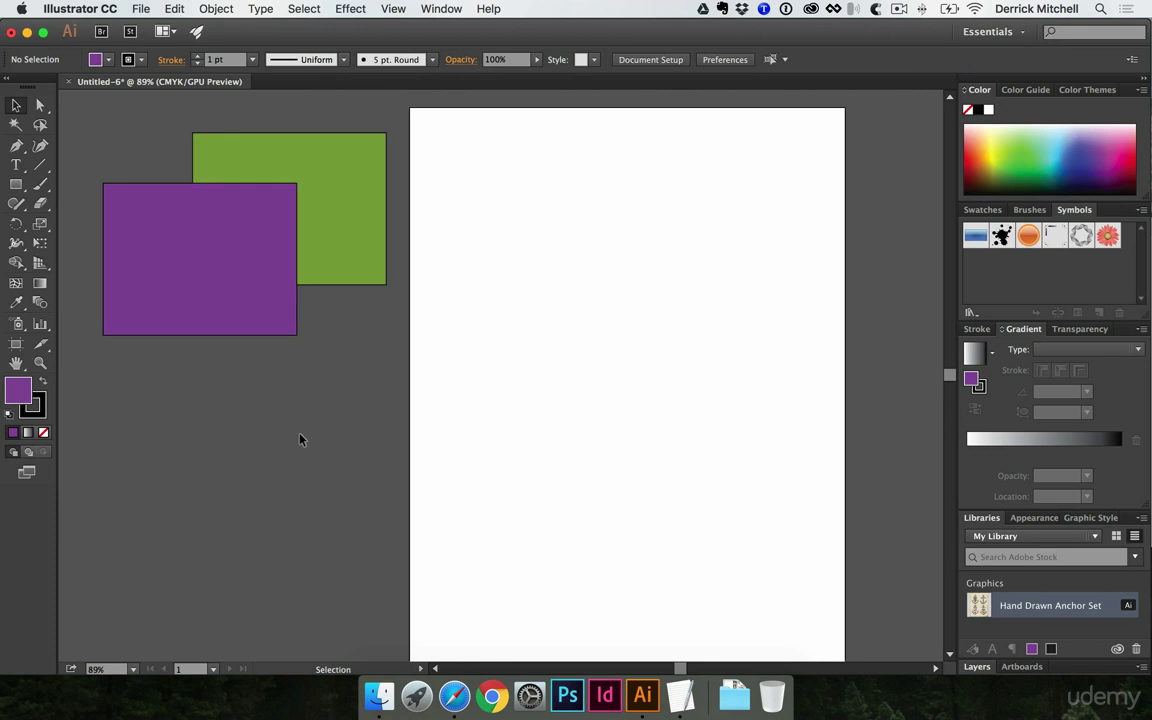
{"action": "left_click", "coordinate": [18, 366]}
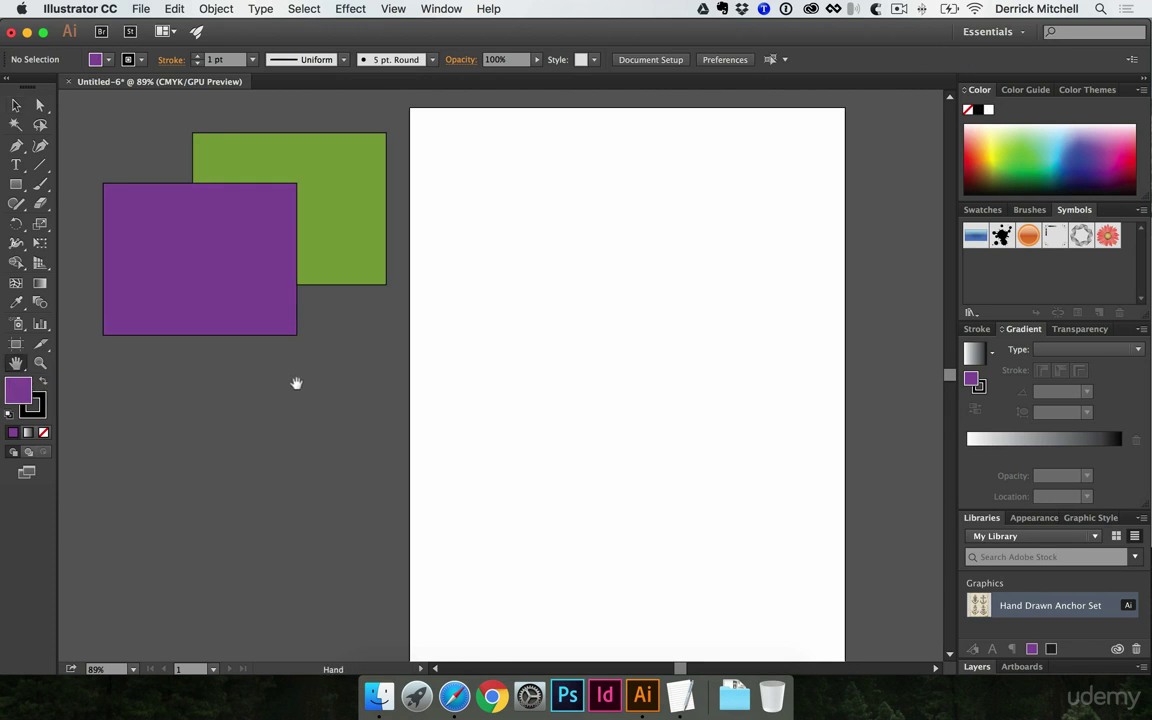
{"action": "left_click_drag", "start_coordinate": [473, 368], "coordinate": [473, 347]}
{"action": "left_click_drag", "start_coordinate": [585, 333], "coordinate": [533, 355]}
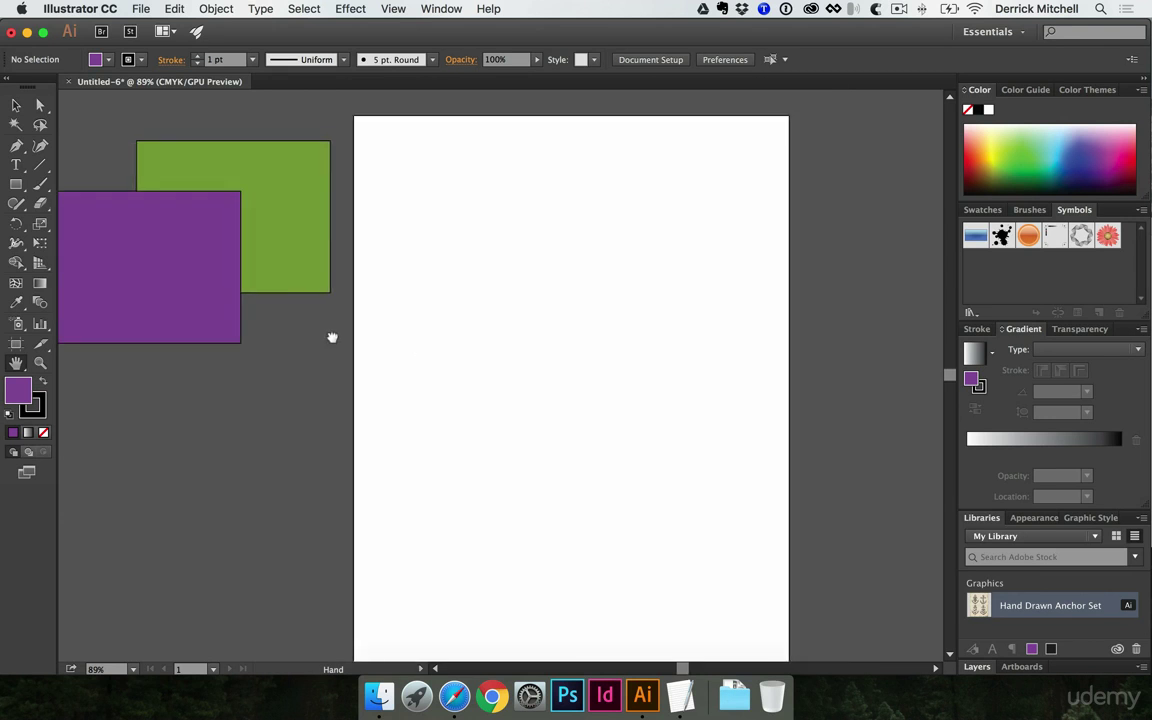
{"action": "left_click_drag", "start_coordinate": [332, 337], "coordinate": [375, 326]}
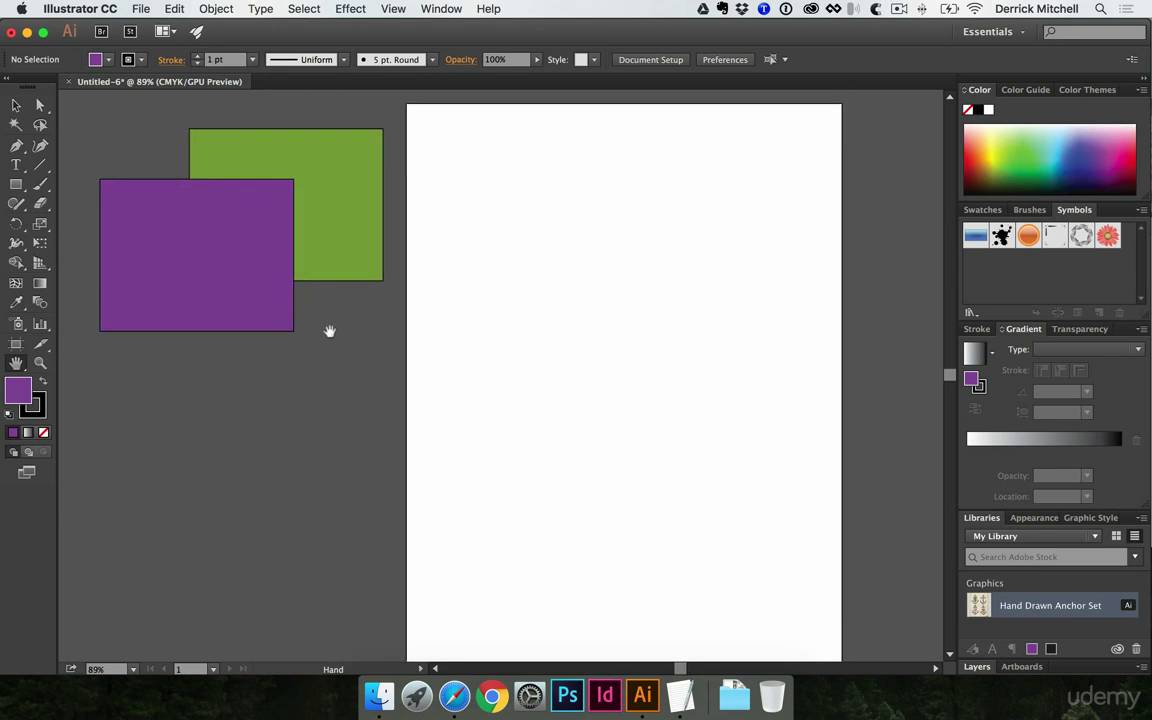
- With the Type tool active, pan using Space, then call up the temporary Zoom tool
{"action": "key", "text": "t"}
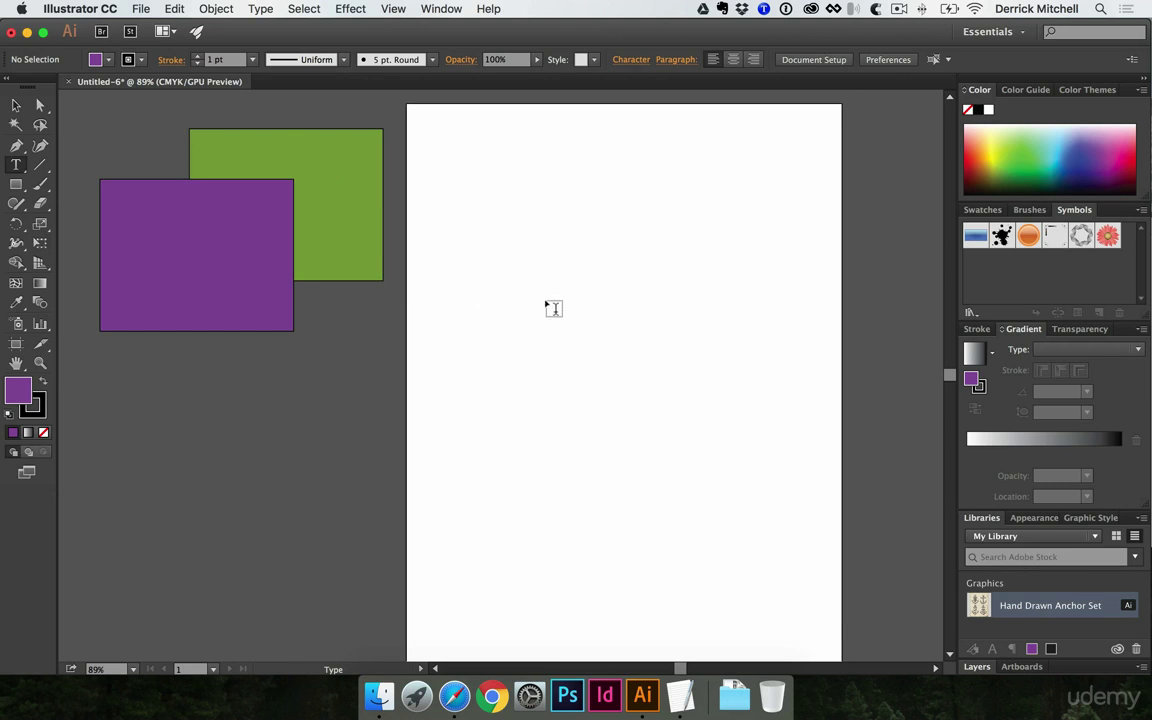
{"action": "key", "text": "space"}
{"action": "left_click_drag", "start_coordinate": [783, 299], "coordinate": [440, 291]}
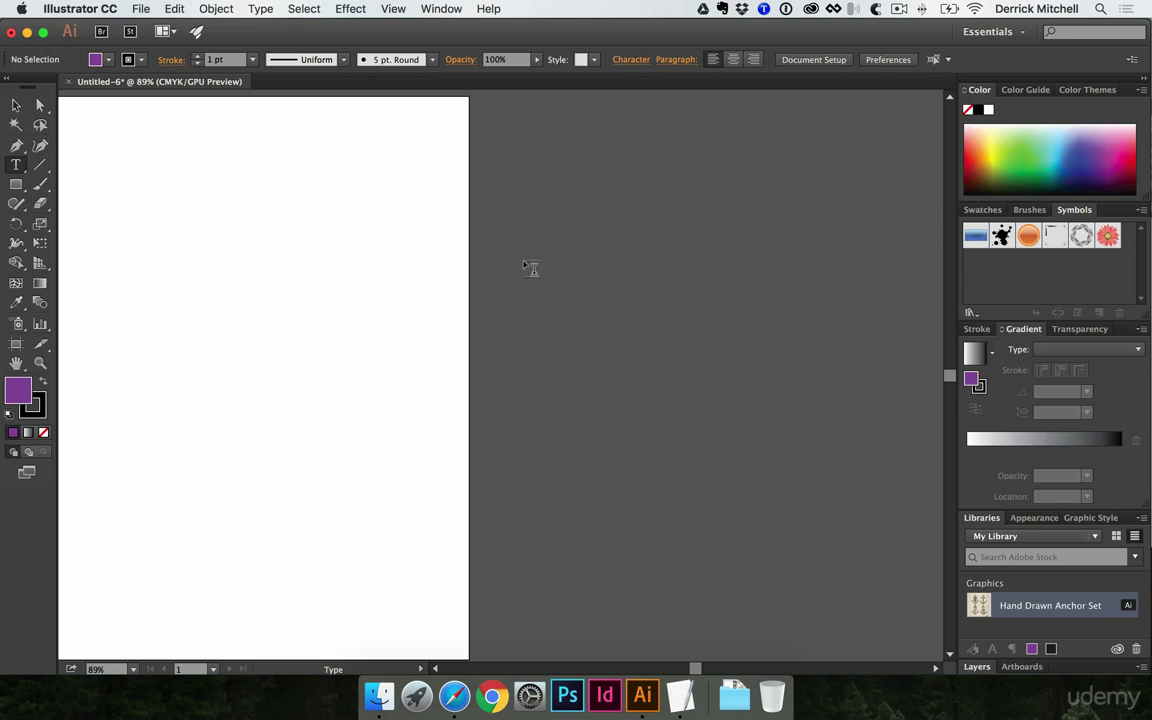
{"action": "key", "text": "space"}
{"action": "left_click_drag", "start_coordinate": [171, 234], "coordinate": [676, 252]}
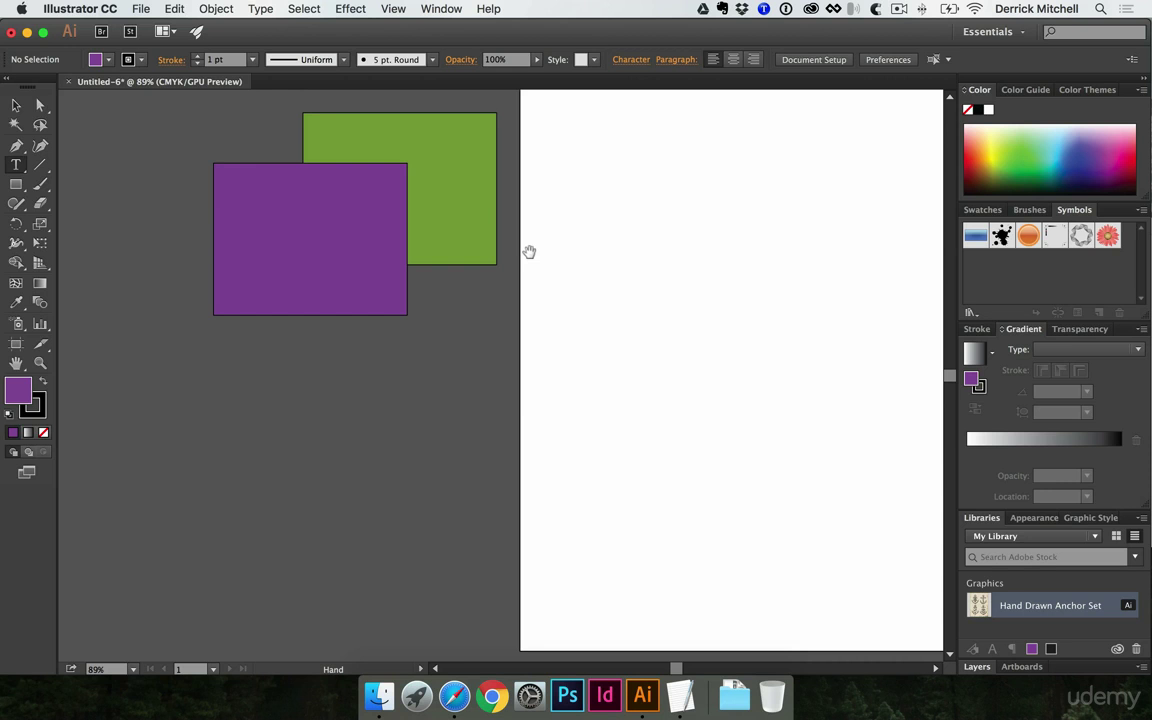
{"action": "key", "text": "super+space"}
{"action": "key", "text": "z"}
- Zoom in step by step to 400% on the rectangles' overlap
{"action": "key", "text": "space"}
{"action": "left_click_drag", "start_coordinate": [543, 216], "coordinate": [451, 243]}
{"action": "key", "text": "super+space"}
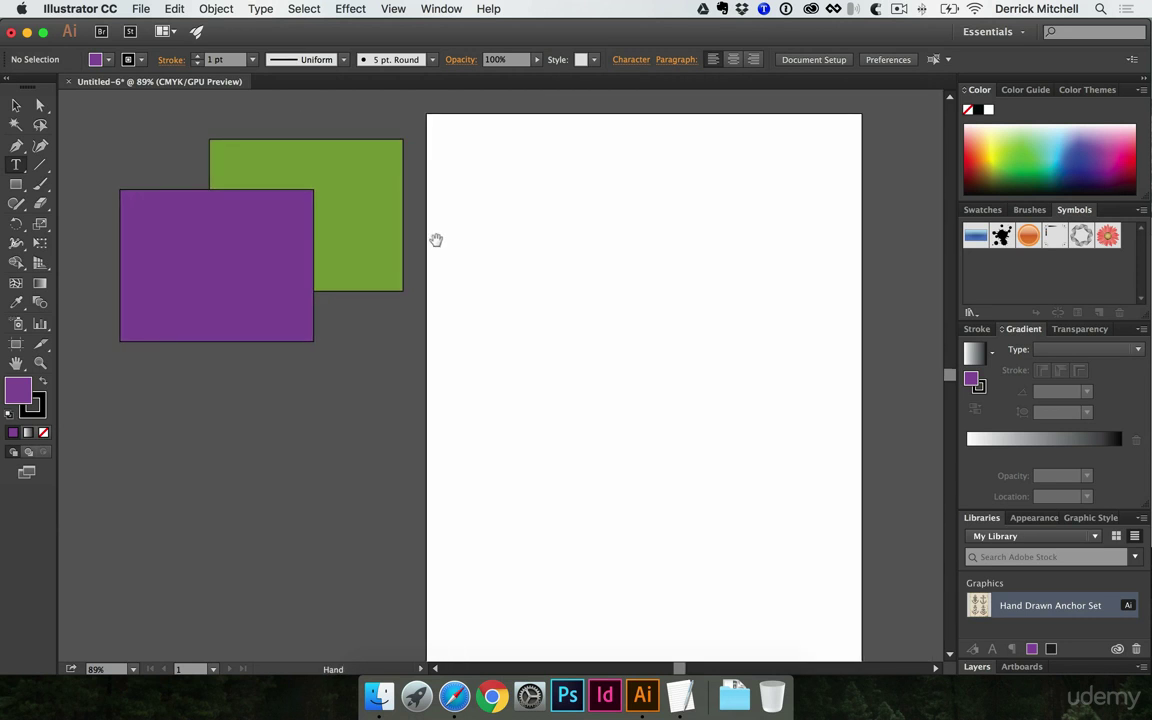
{"action": "left_click", "coordinate": [301, 272]}
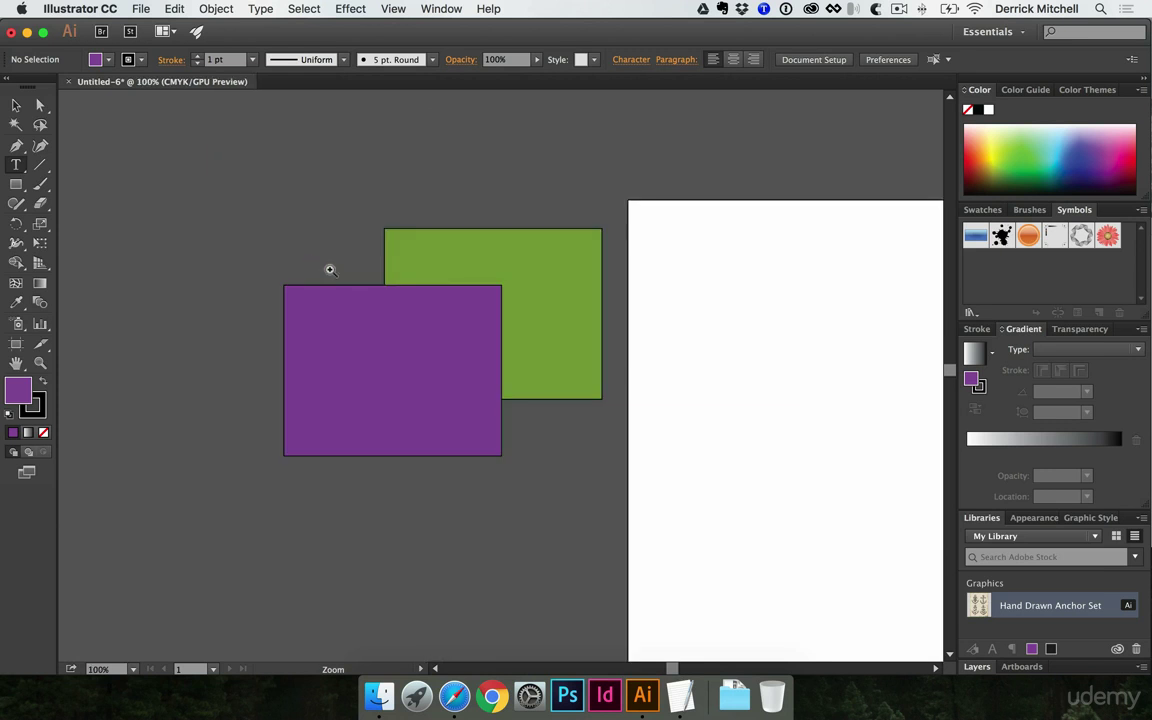
{"action": "left_click", "coordinate": [532, 280]}
{"action": "left_click", "coordinate": [528, 290]}
{"action": "left_click", "coordinate": [408, 469]}
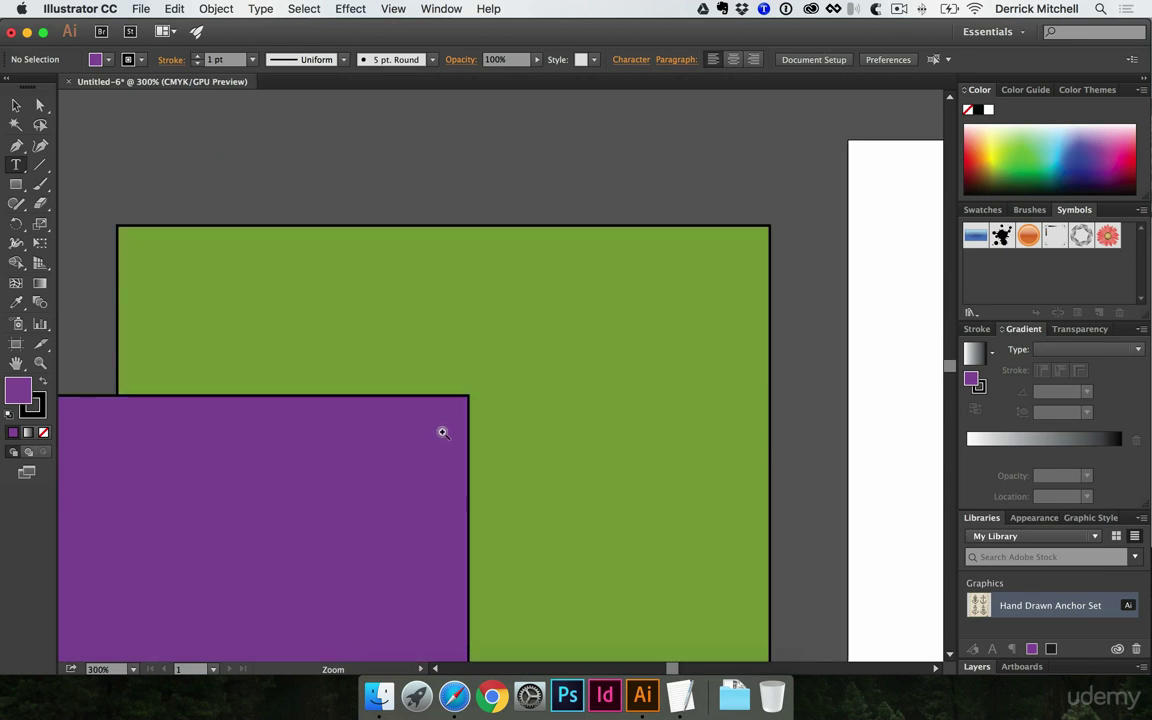
{"action": "left_click", "coordinate": [442, 432]}
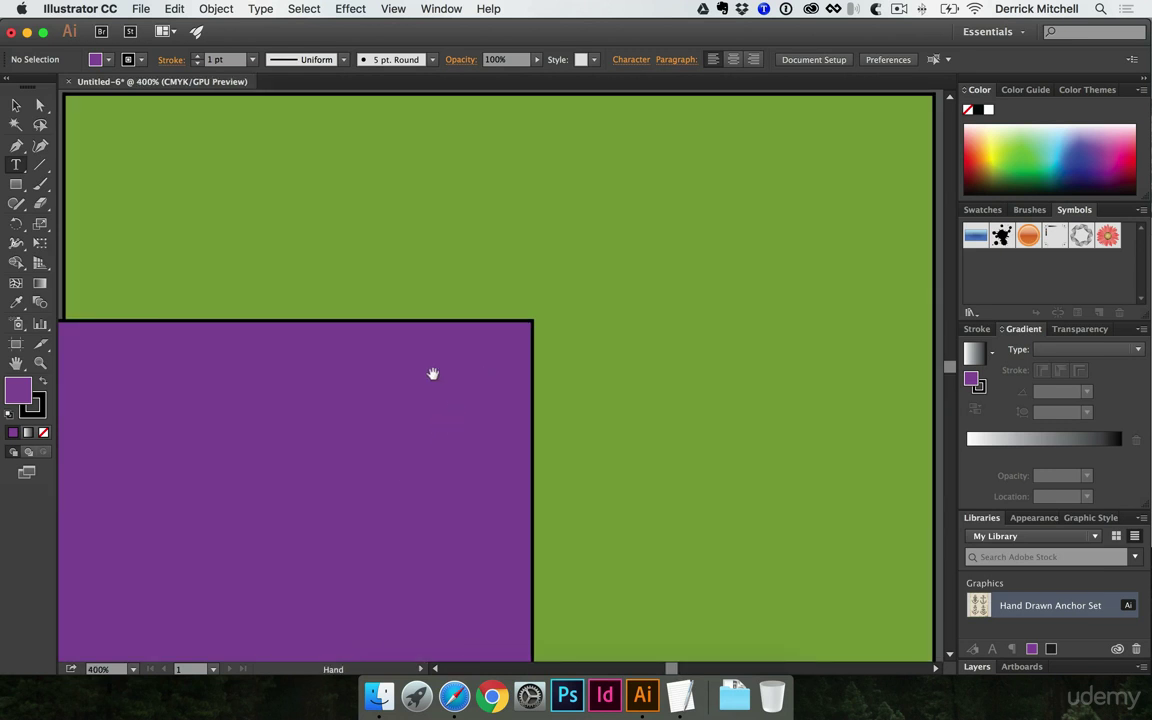
- Zoom out to 257.62%, reset to 100%, then settle at 66.67% with the artboard in view
{"action": "key", "text": "super+space"}
{"action": "left_click", "coordinate": [432, 373], "text": "alt"}
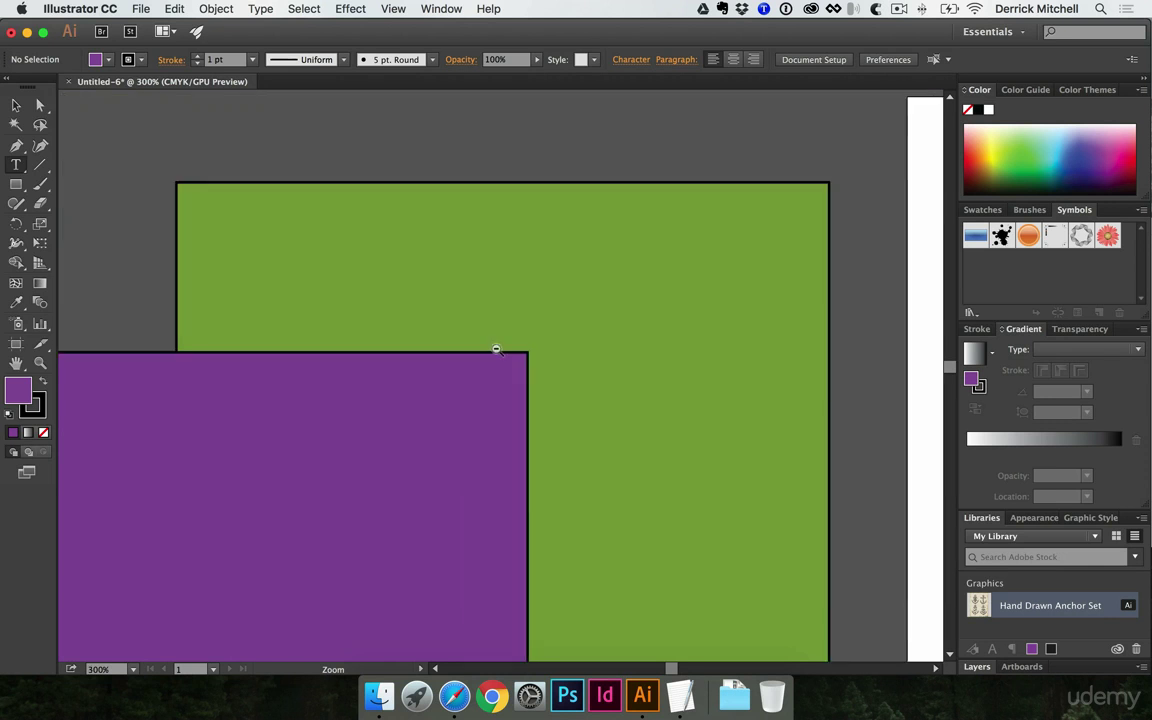
{"action": "left_click", "coordinate": [639, 359], "text": "alt"}
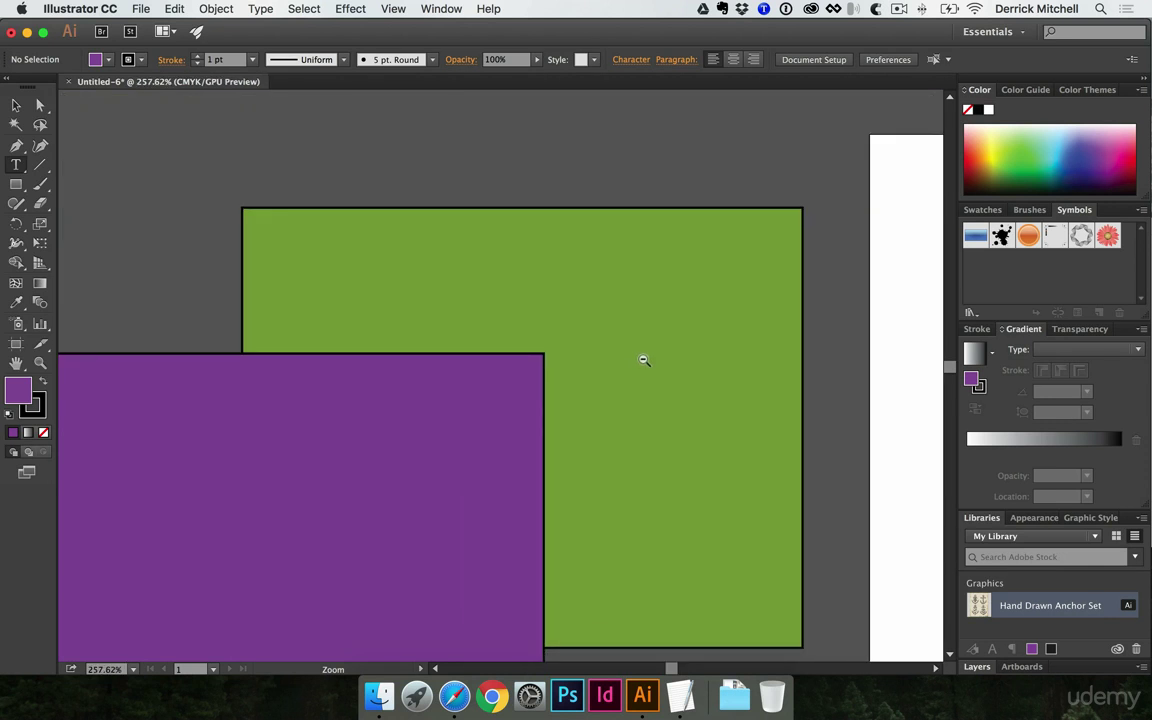
{"action": "key", "text": "super+1"}
{"action": "left_click", "coordinate": [621, 393], "text": "alt"}
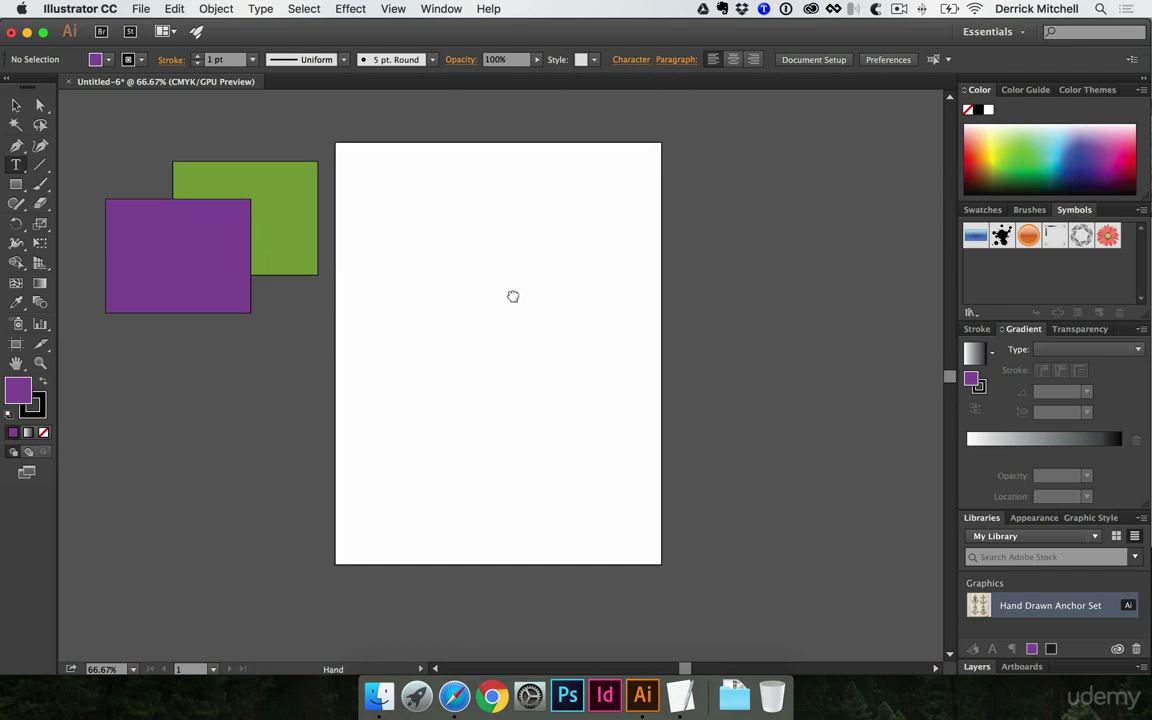
{"action": "mouse_move", "coordinate": [473, 264]}
{"action": "left_mouse_down"}
{"action": "mouse_move", "coordinate": [442, 285]}
{"action": "mouse_move", "coordinate": [494, 274]}
{"action": "left_mouse_up"}
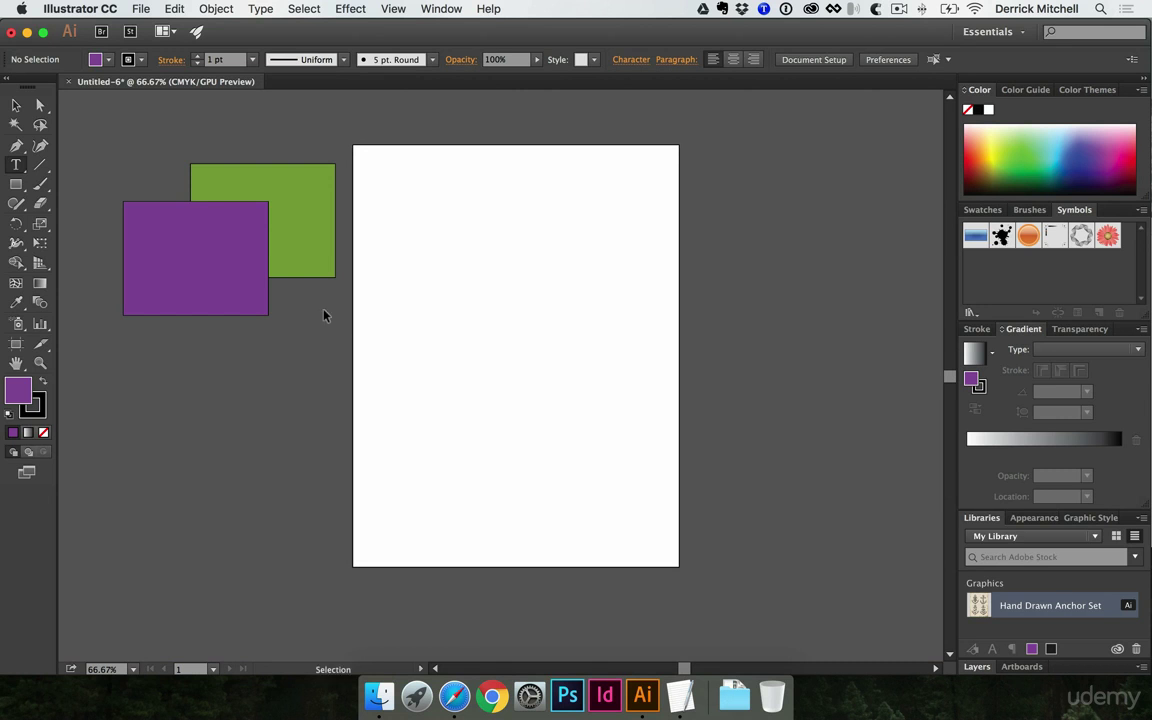
- Move the purple and green rectangles with the temporary Selection tool
{"action": "left_click", "coordinate": [219, 250], "text": "super"}
{"action": "left_click_drag", "start_coordinate": [219, 250], "coordinate": [235, 337]}
{"action": "left_click_drag", "start_coordinate": [267, 216], "coordinate": [355, 210]}
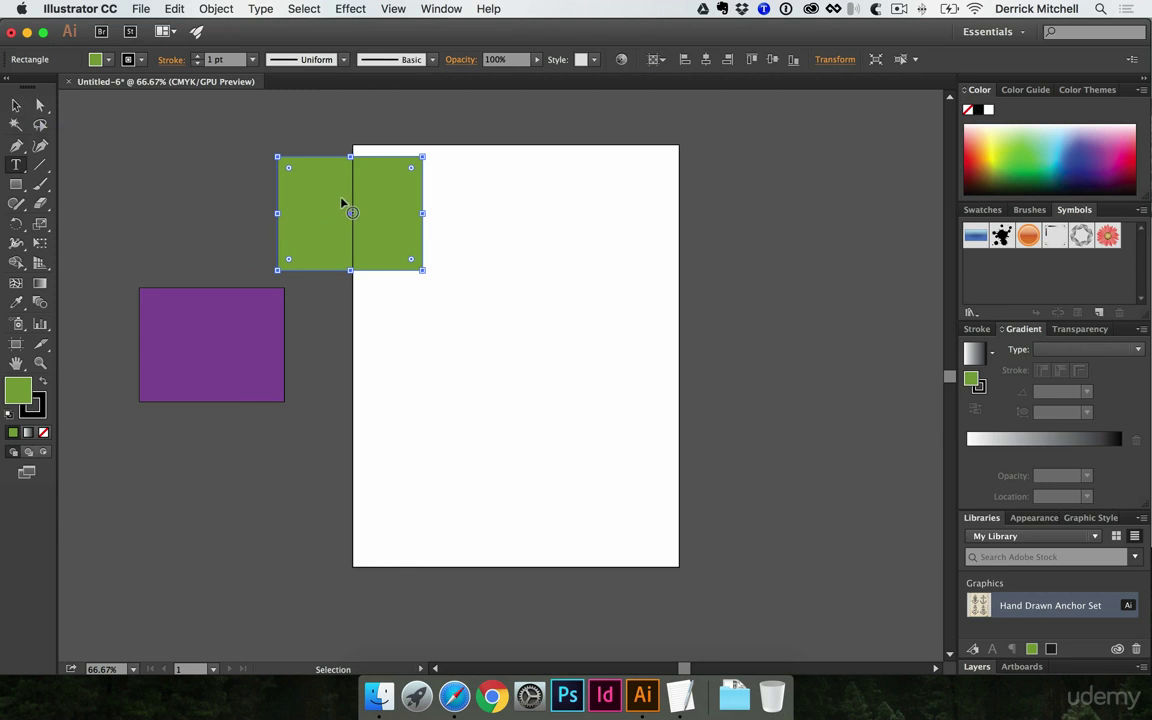
{"action": "key", "text": "t"}
- Marquee-select both rectangles and delete them, leaving the artboard empty
{"action": "key", "text": "v"}
{"action": "left_click_drag", "start_coordinate": [170, 222], "coordinate": [345, 321]}
{"action": "key", "text": "Delete"}
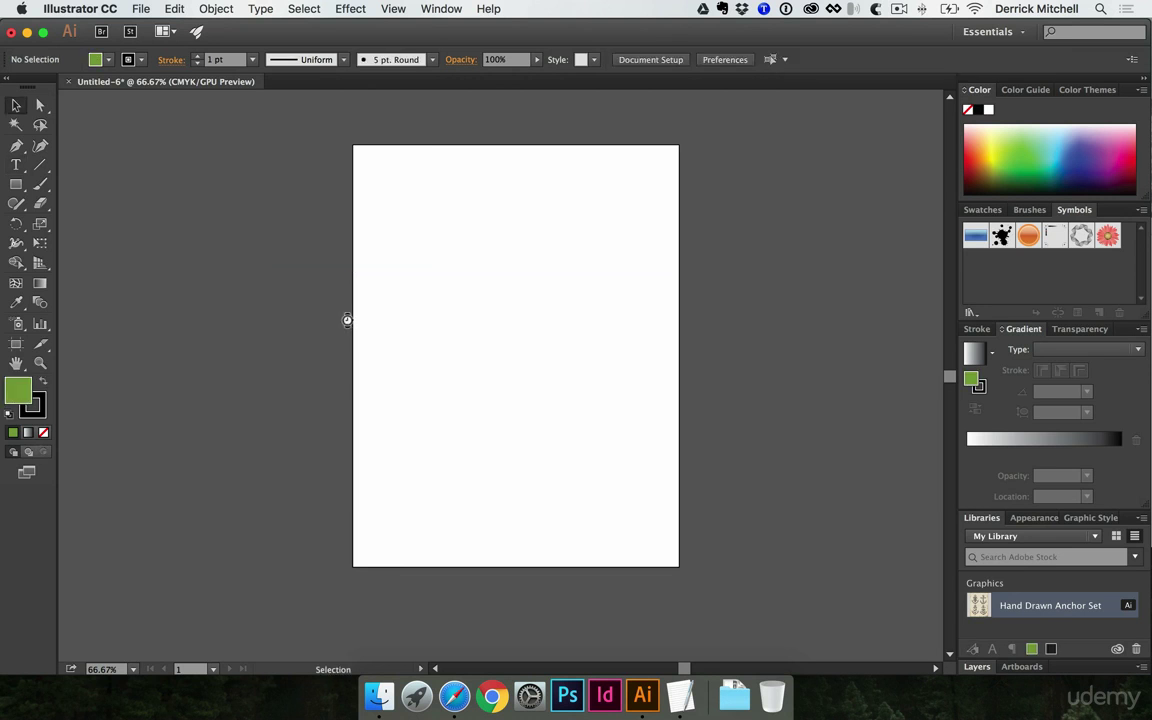
{"action": "left_click_drag", "start_coordinate": [566, 309], "coordinate": [459, 282]}
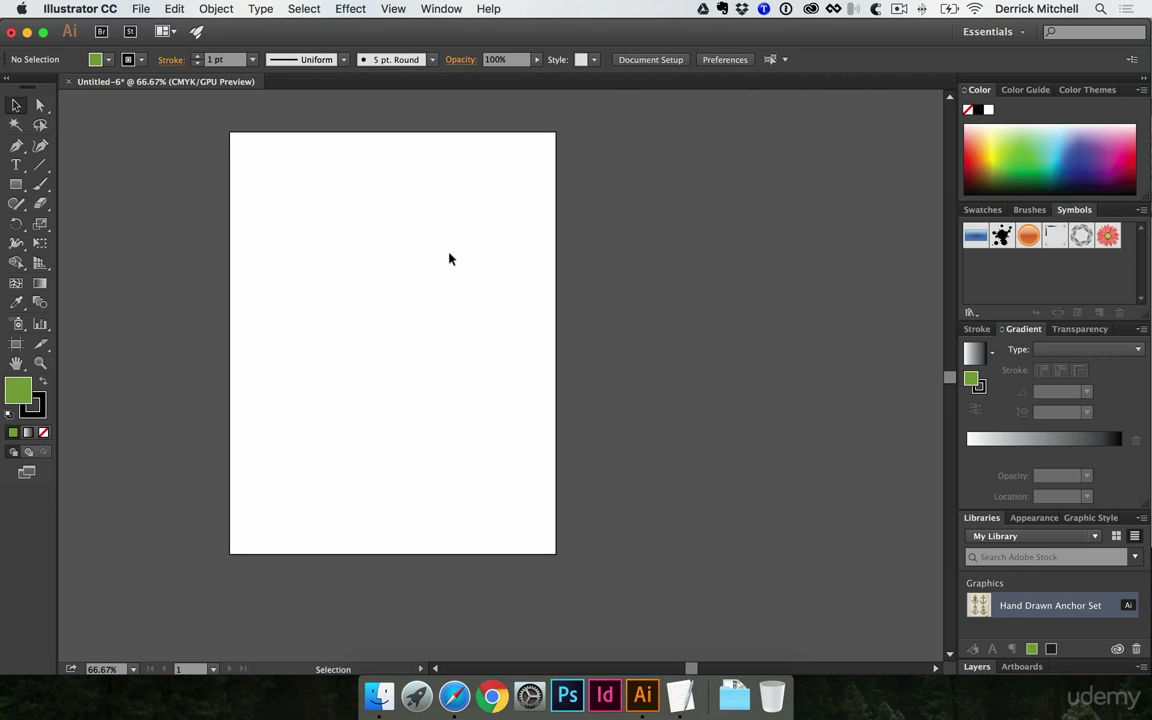
- Fit the artboard in the window at 89% and pan it toward the left
{"action": "left_click", "coordinate": [393, 9]}
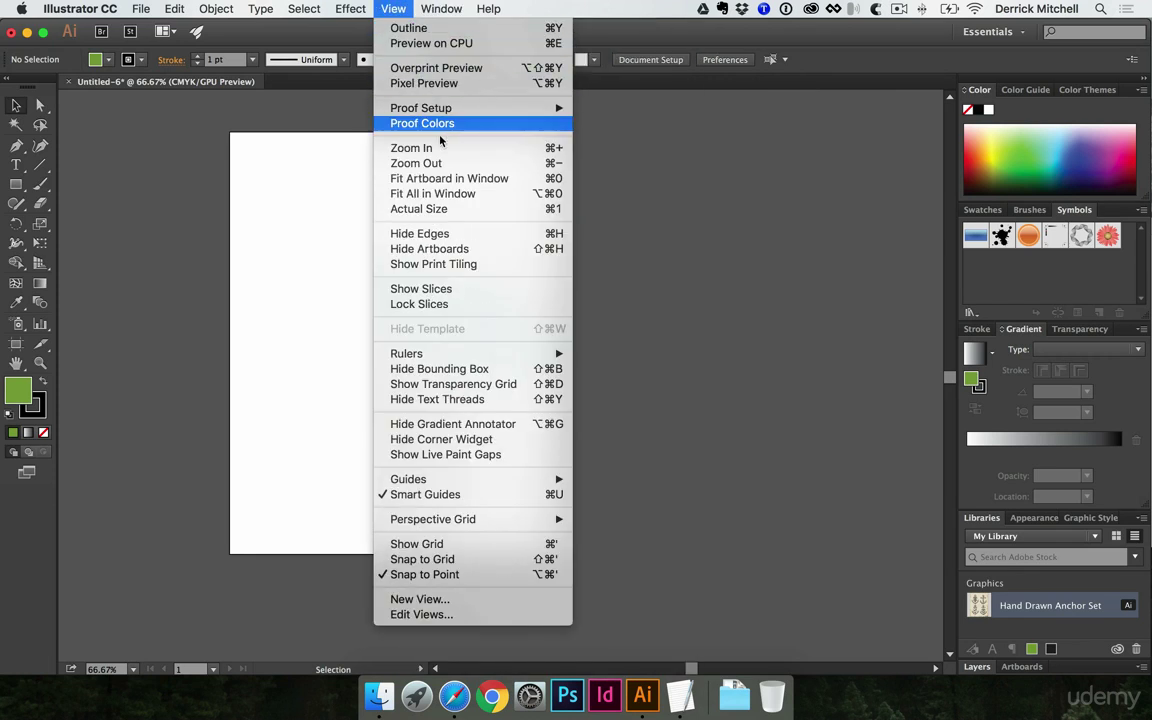
{"action": "left_click", "coordinate": [555, 181]}
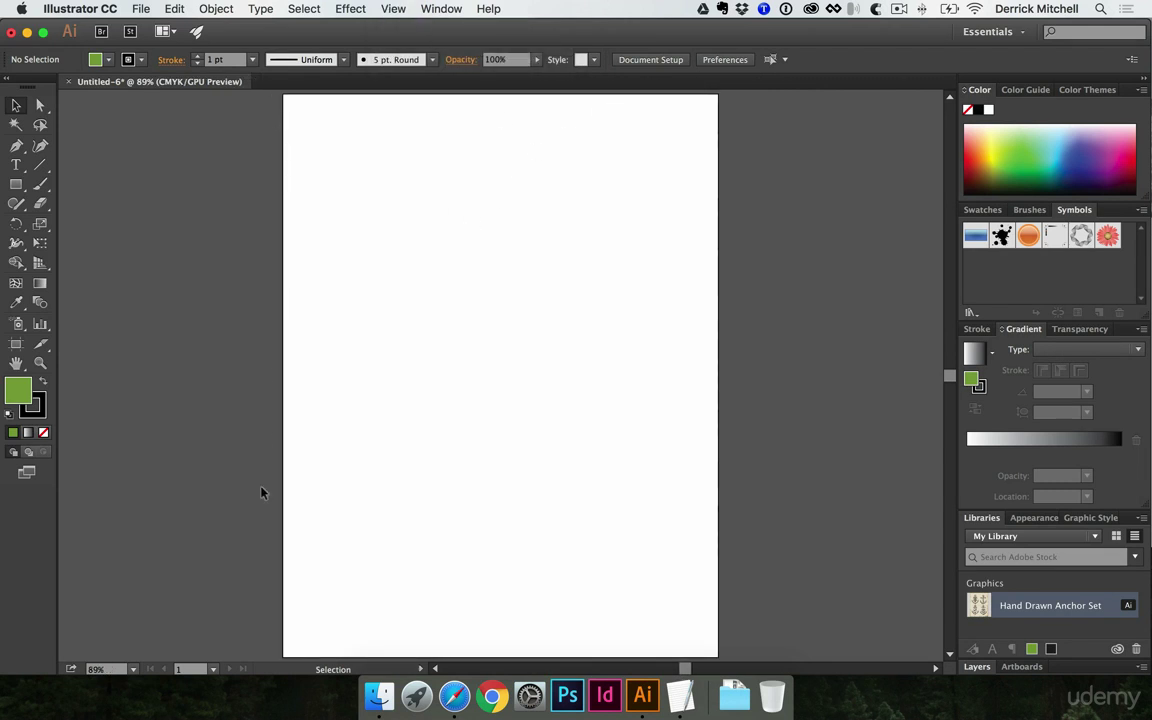
{"action": "key", "text": "space"}
{"action": "left_click_drag", "start_coordinate": [648, 435], "coordinate": [410, 441]}
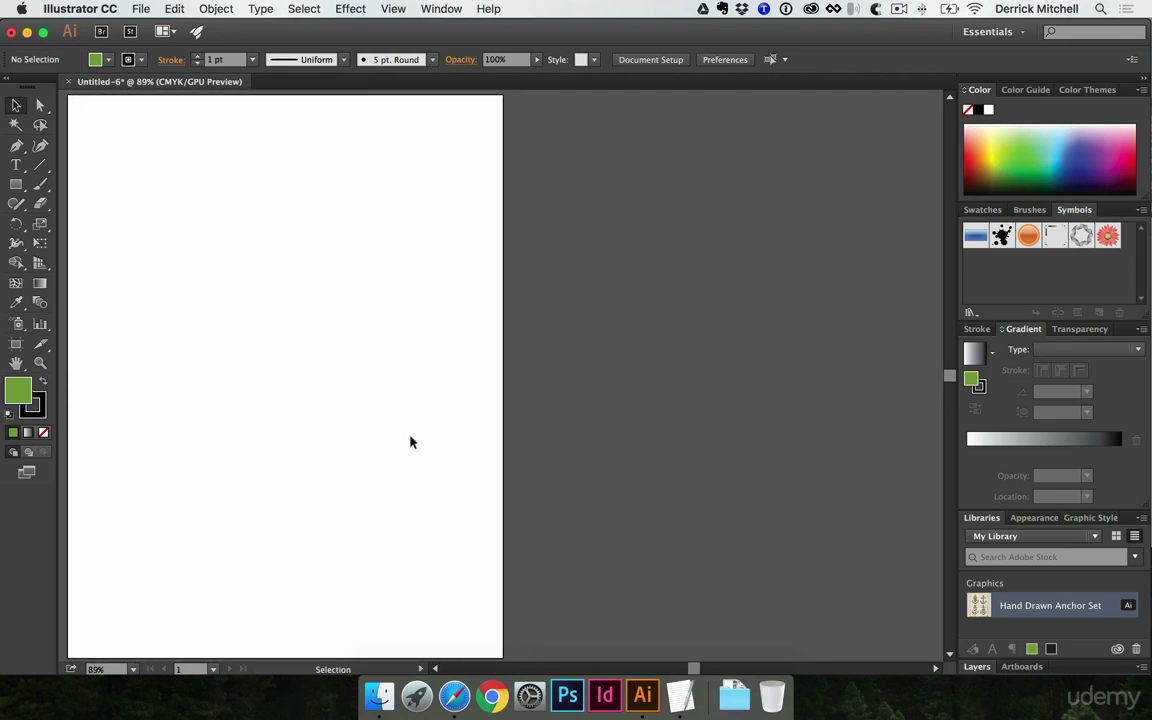